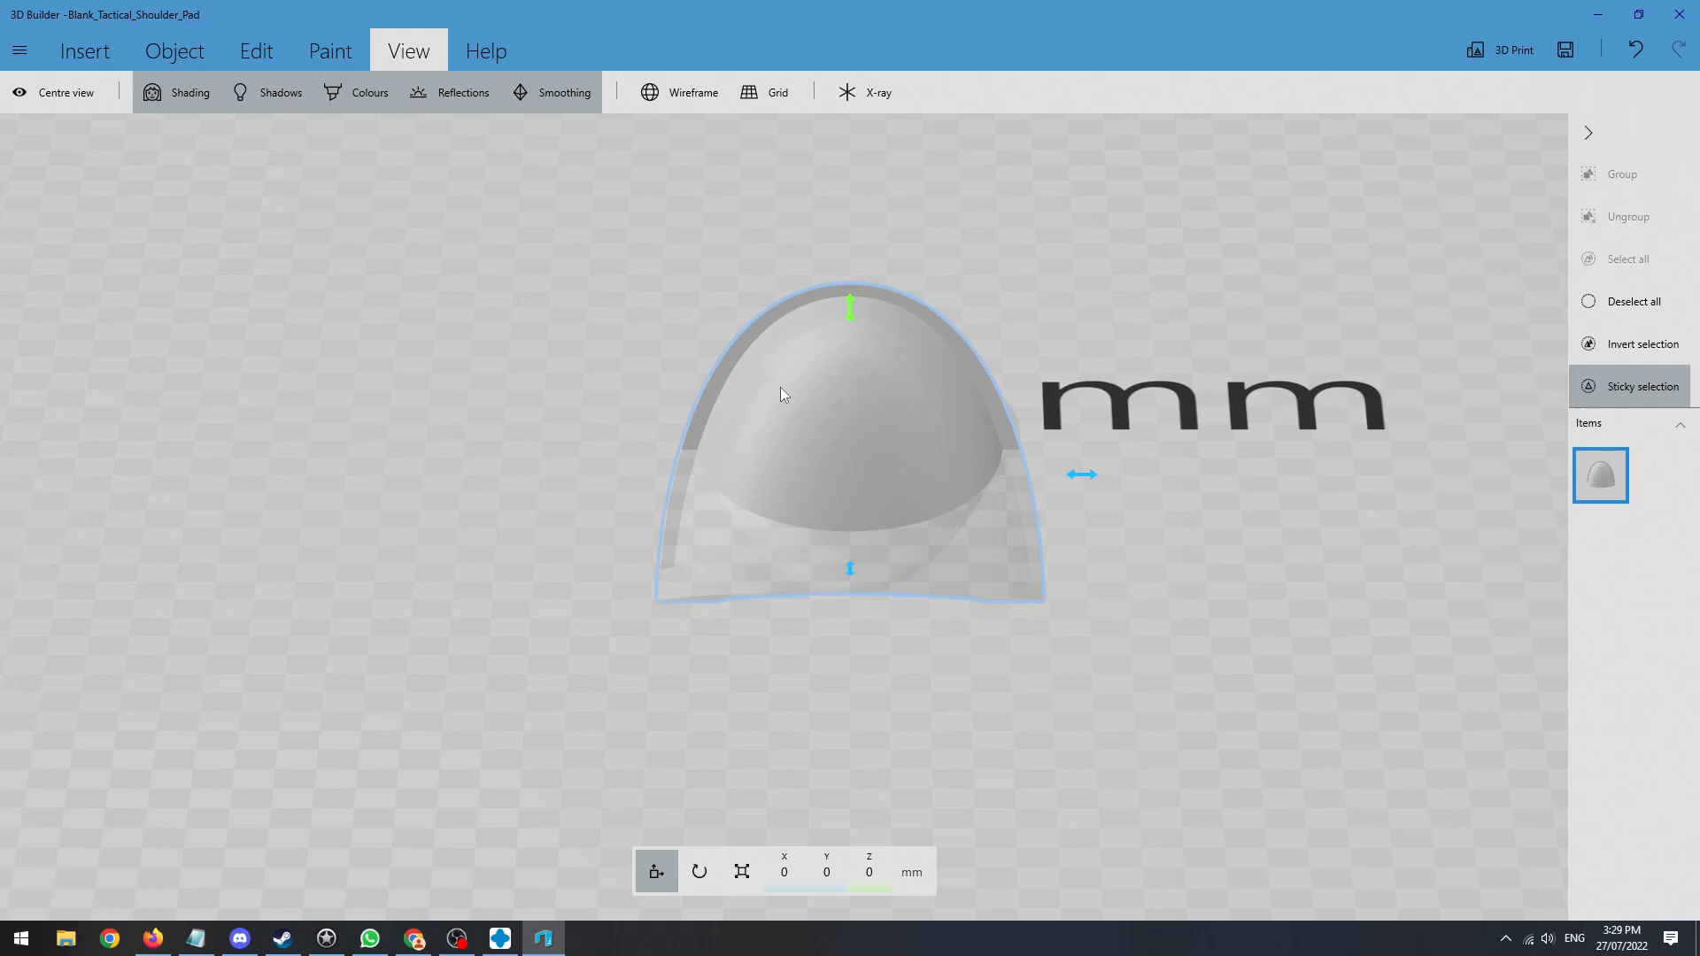
- Set the shoulder pad's roll to -30 degrees
left_click_drag(1304, 604, 664, 523)
left_click_drag(1058, 660, 713, 661)
left_click_drag(919, 664, 865, 696)
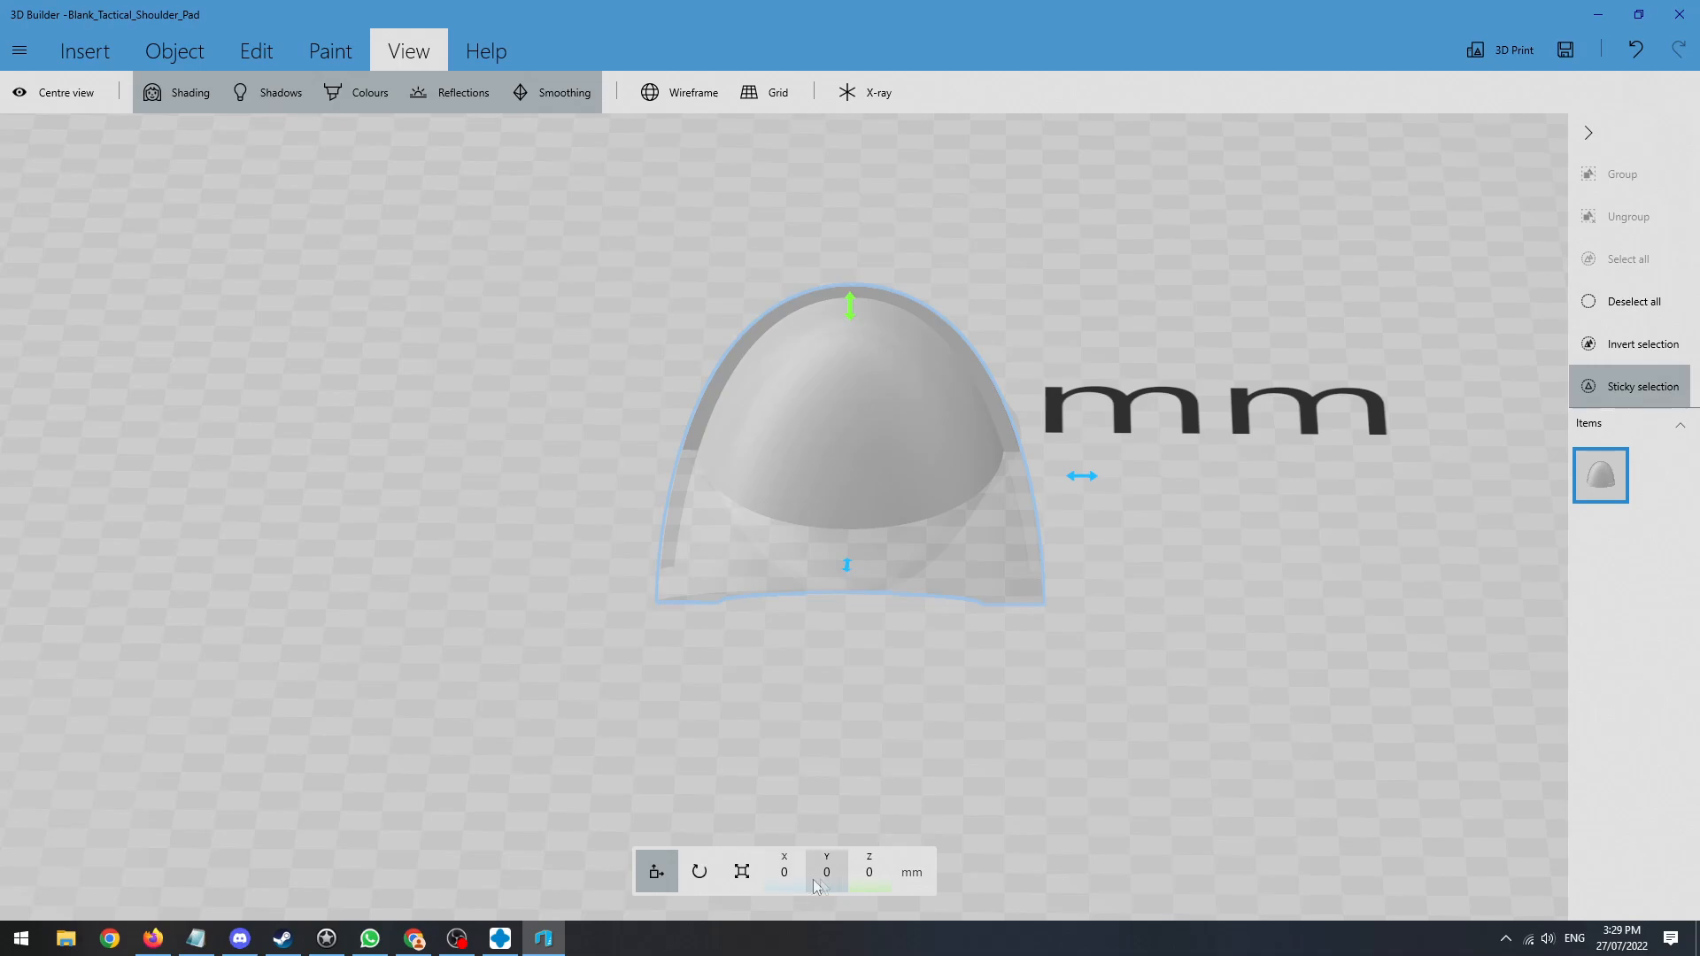
left_click_drag(1241, 721, 950, 715)
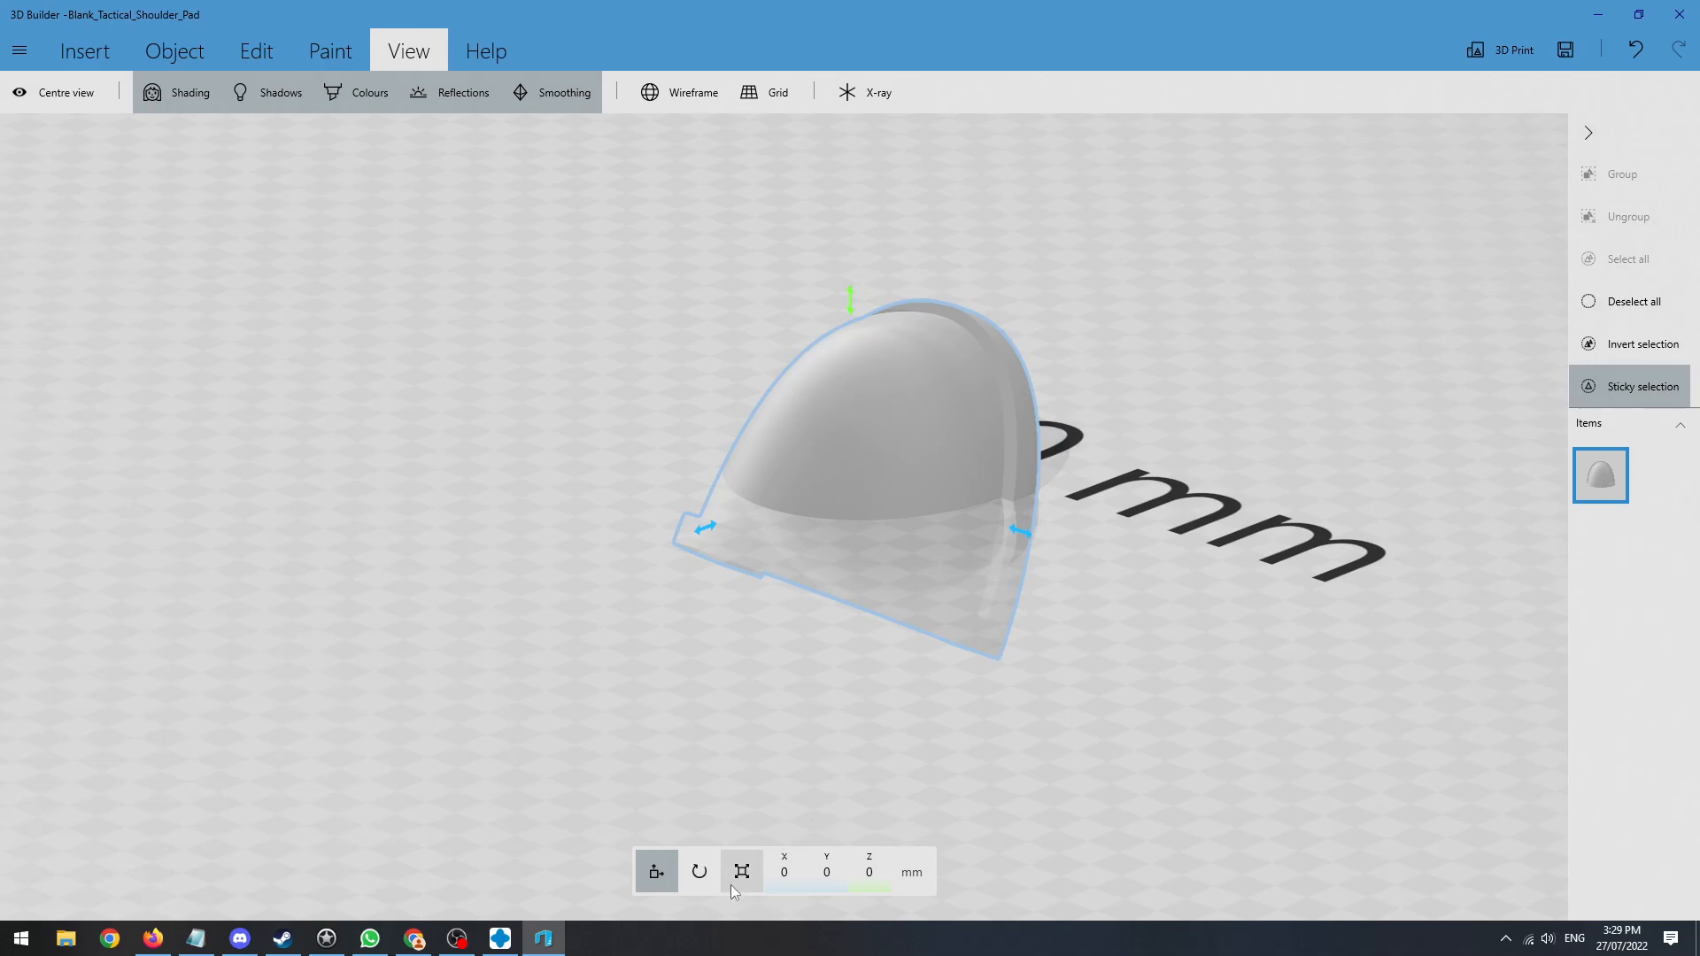
left_click(698, 871)
left_click(763, 872)
type("-30")
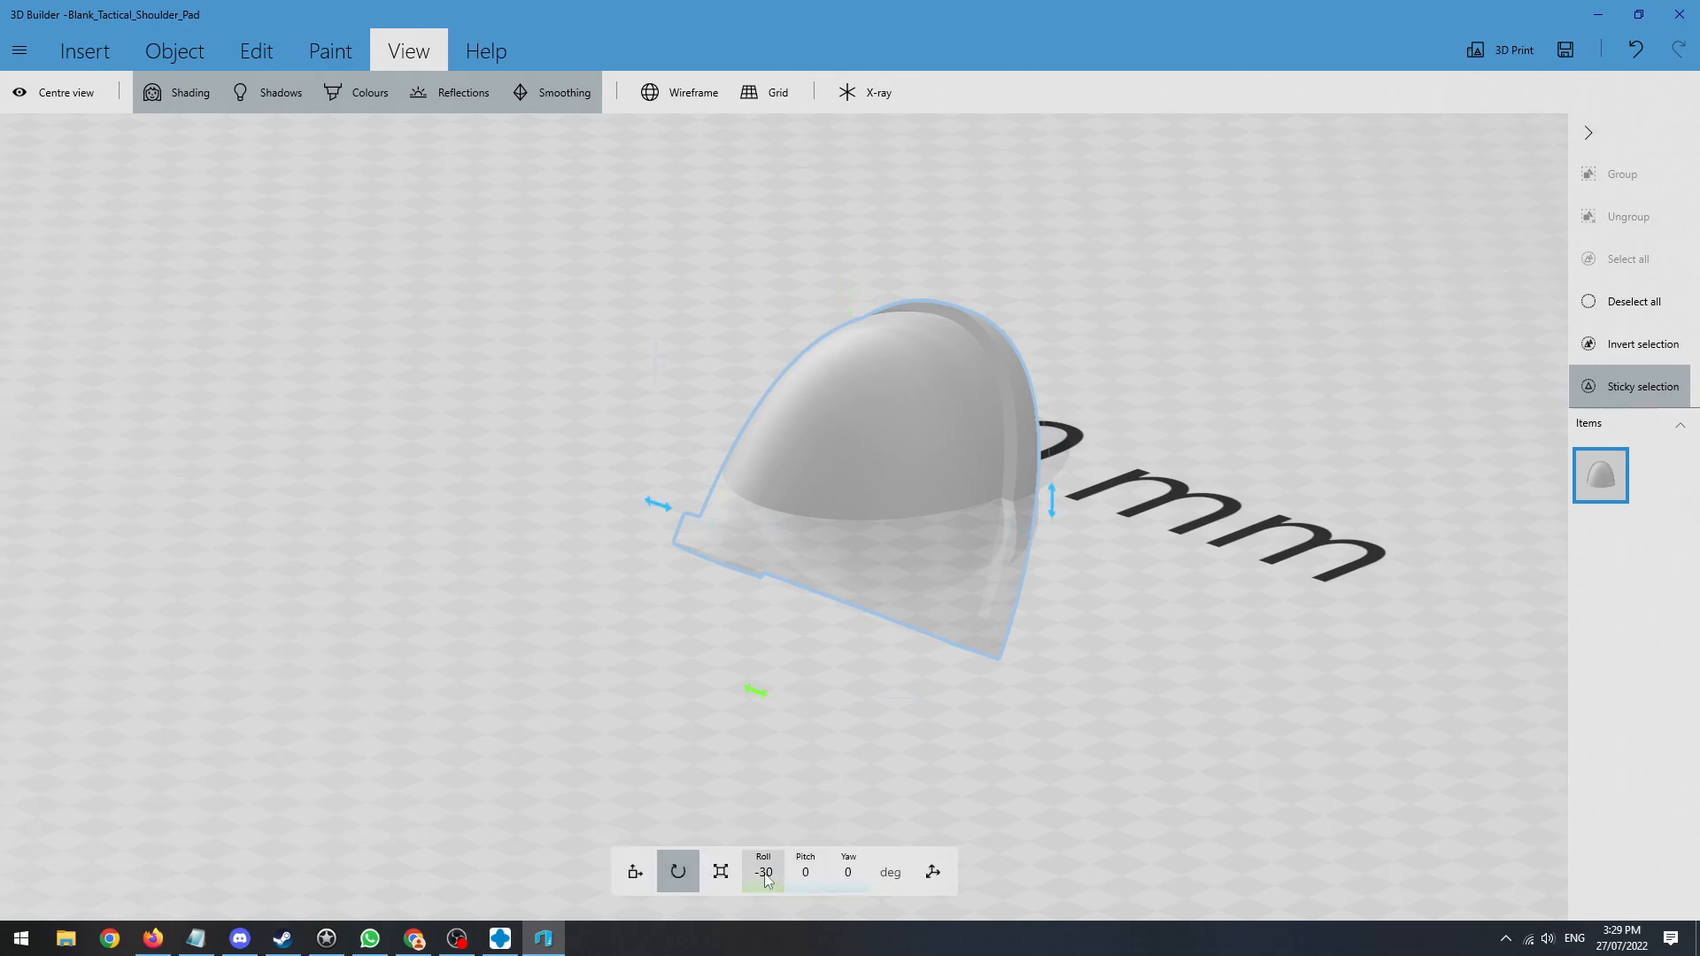
- Centre the view on the shoulder pad and start an emboss on it with the bevel off
left_click(395, 48)
left_click(398, 51)
left_click(48, 101)
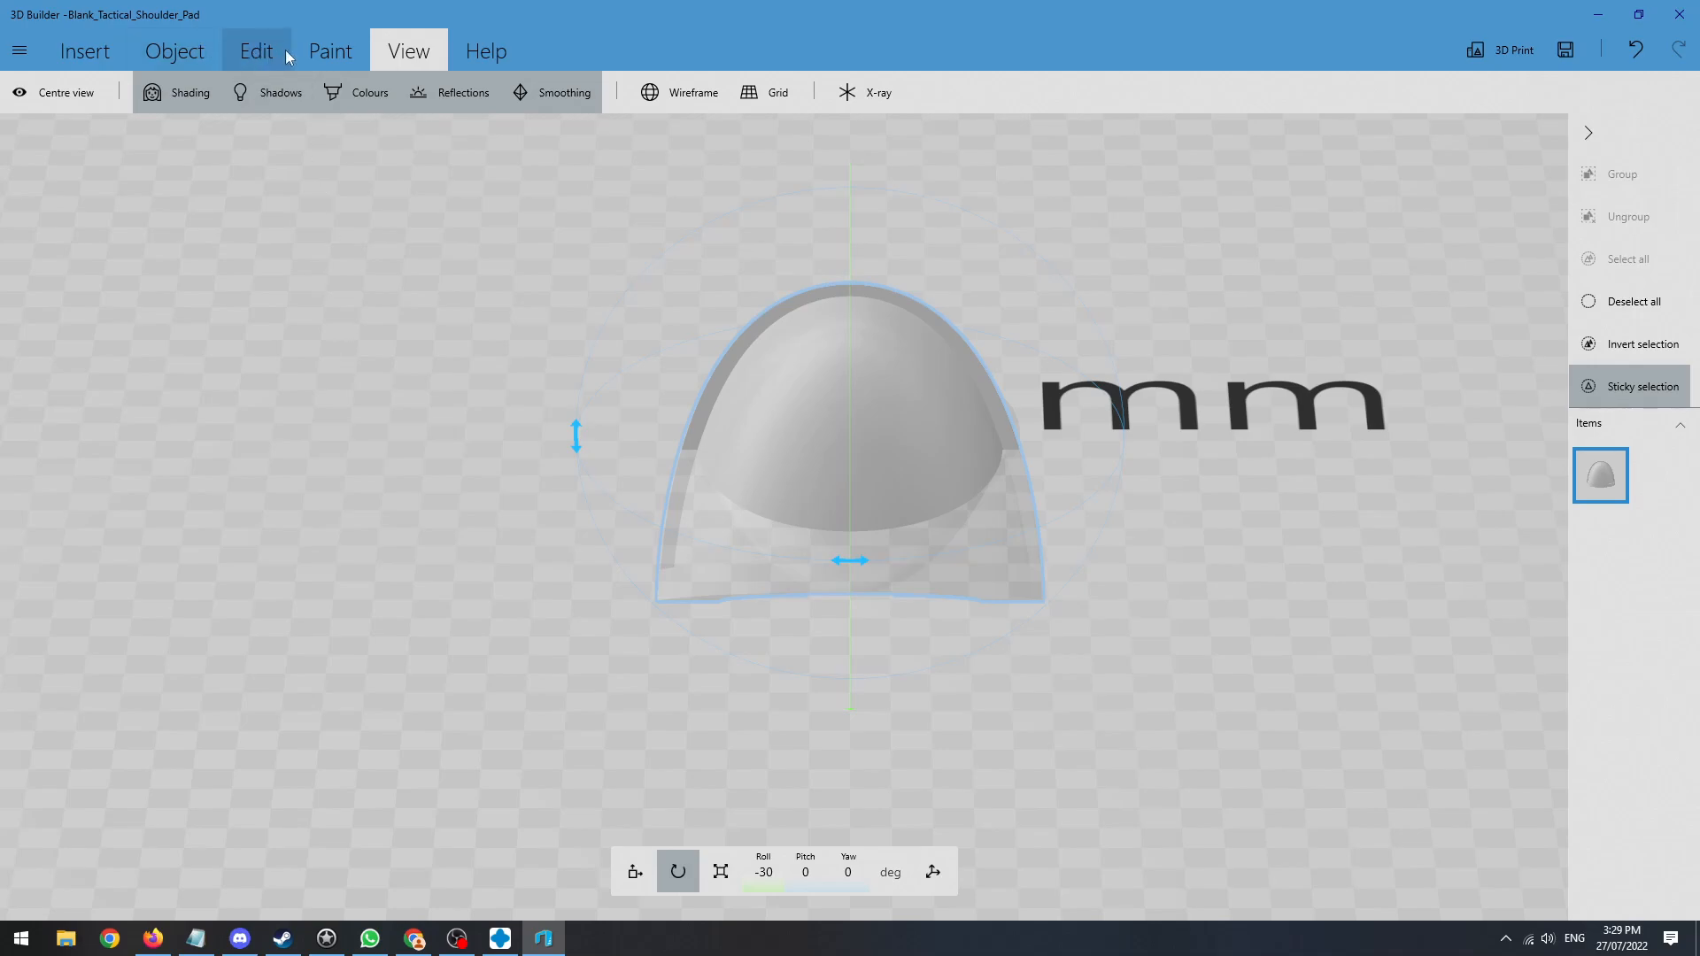
left_click(252, 55)
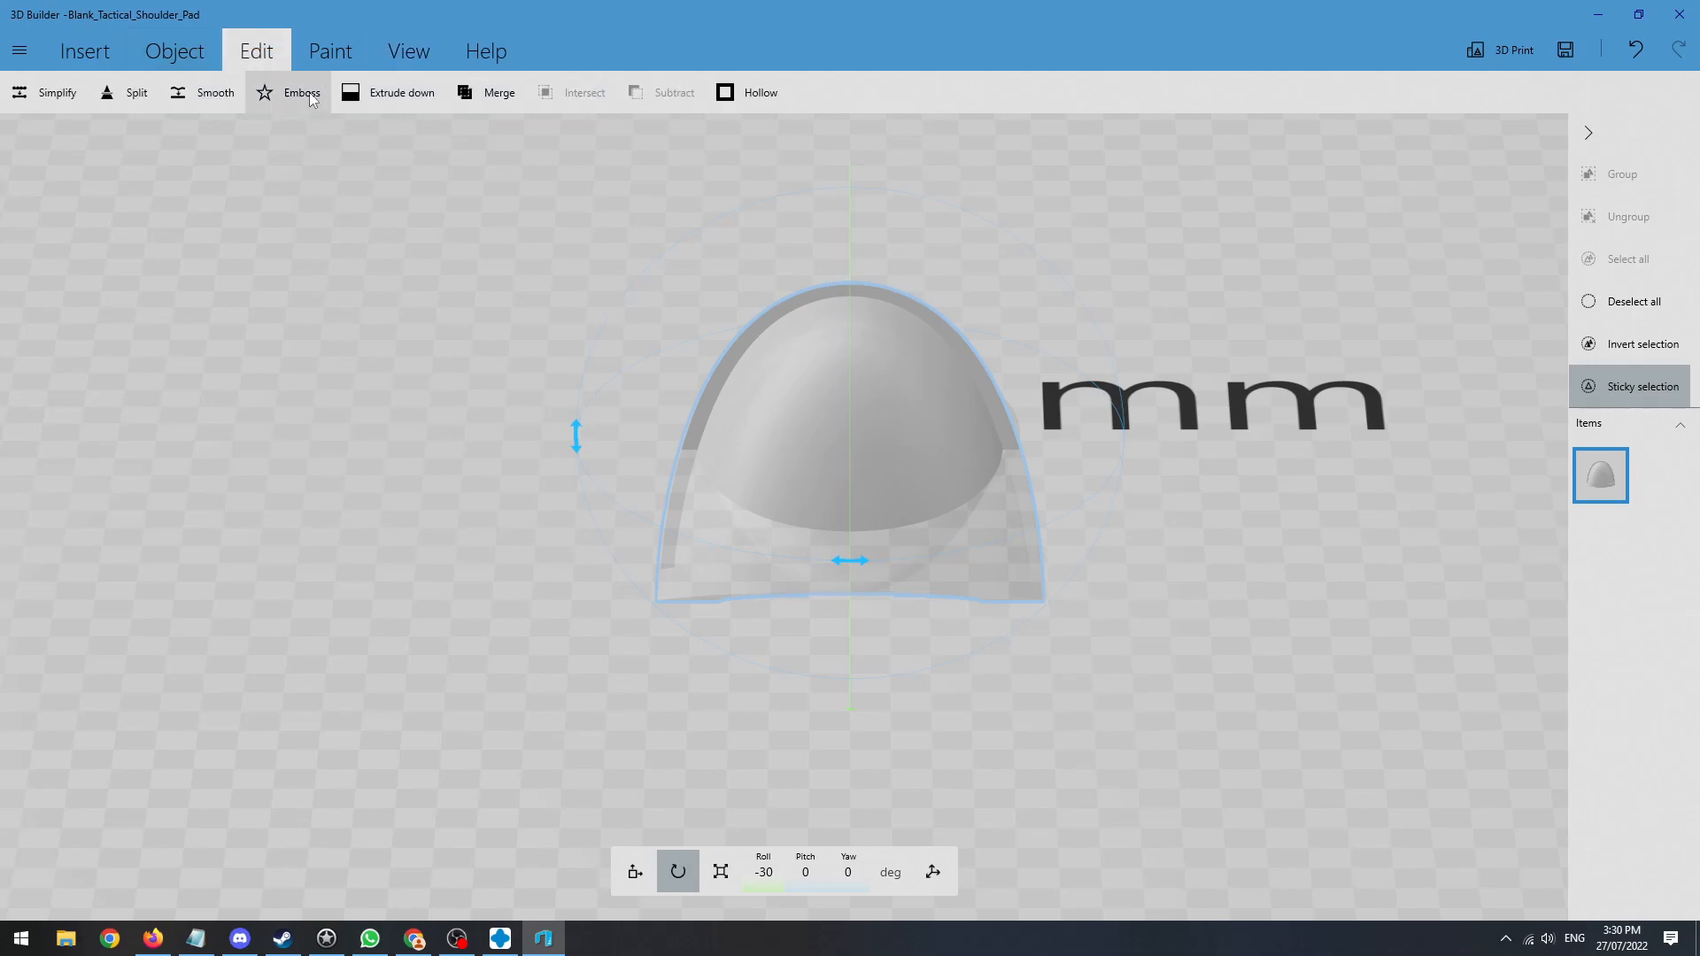
left_click(329, 105)
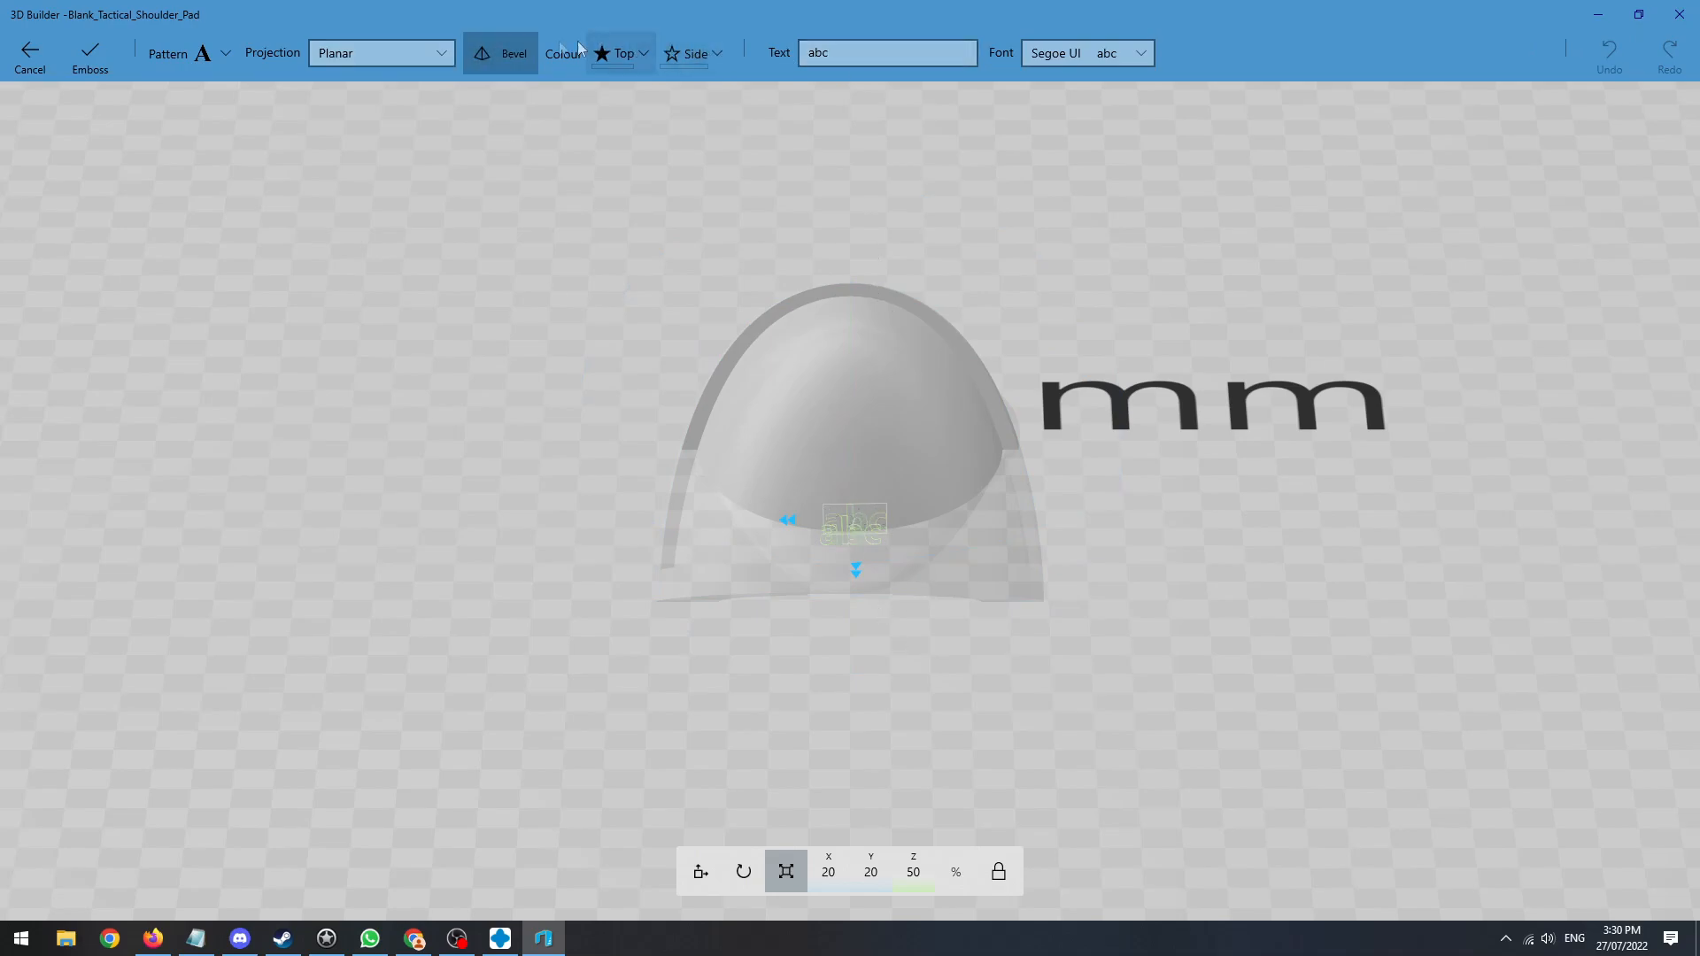
left_click(502, 61)
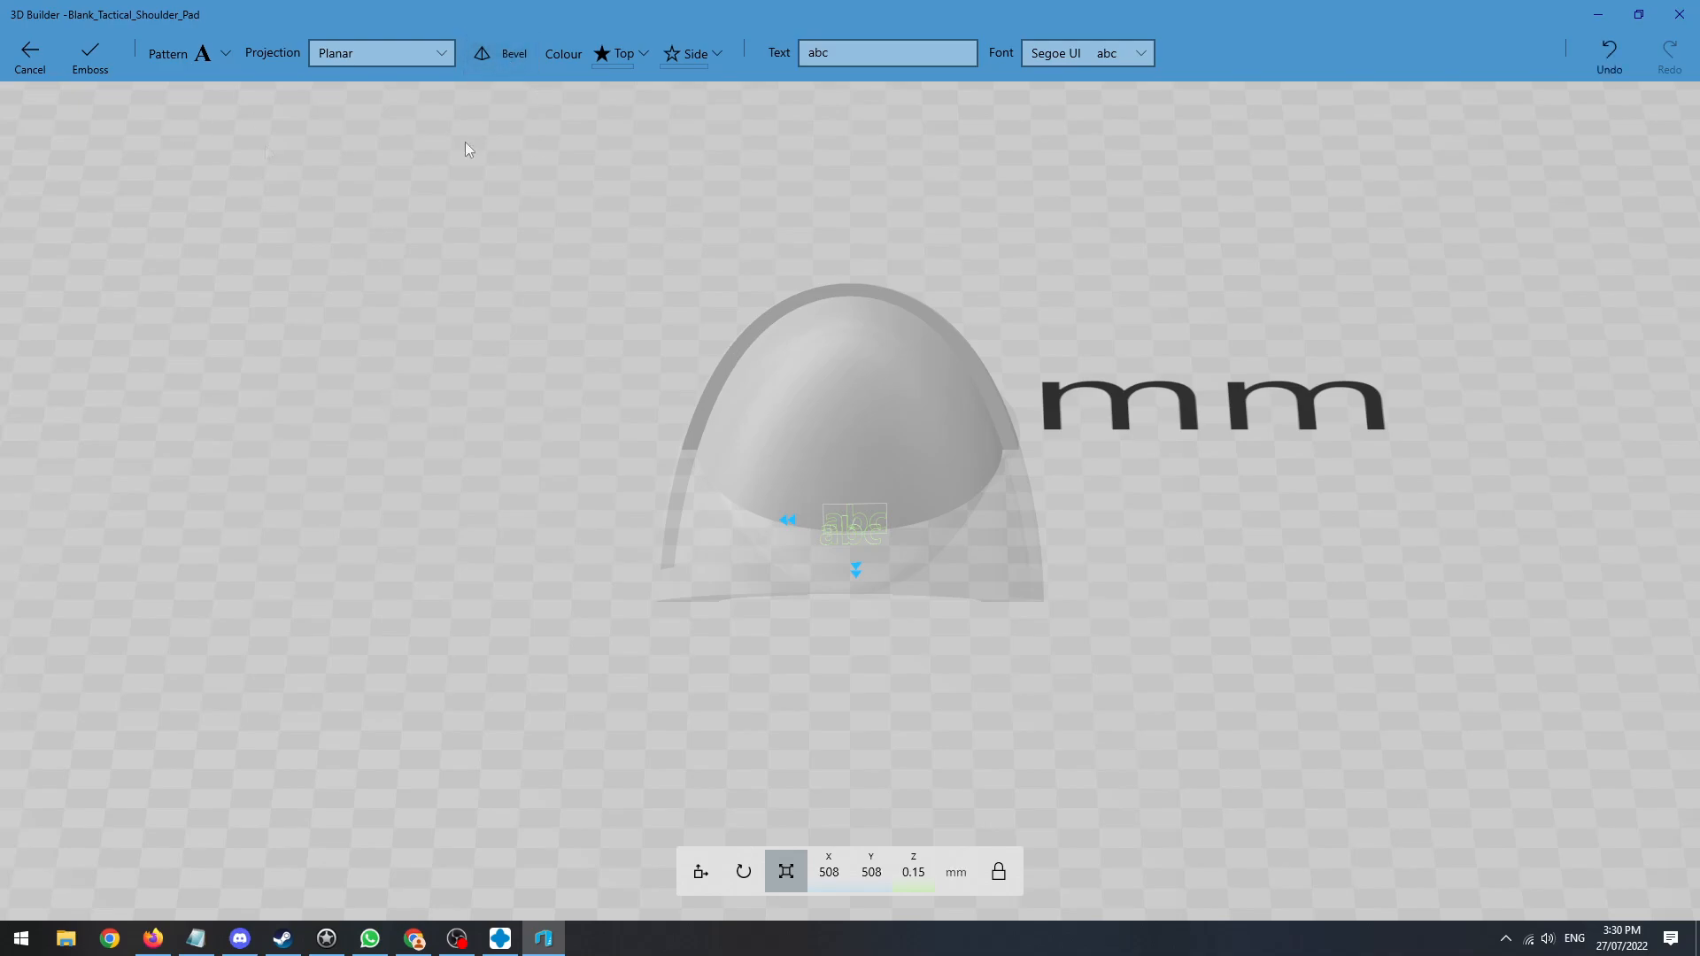
- Load Alpha Omega.png from the Shoulder Pad Demo folder as the emboss pattern
left_click(204, 55)
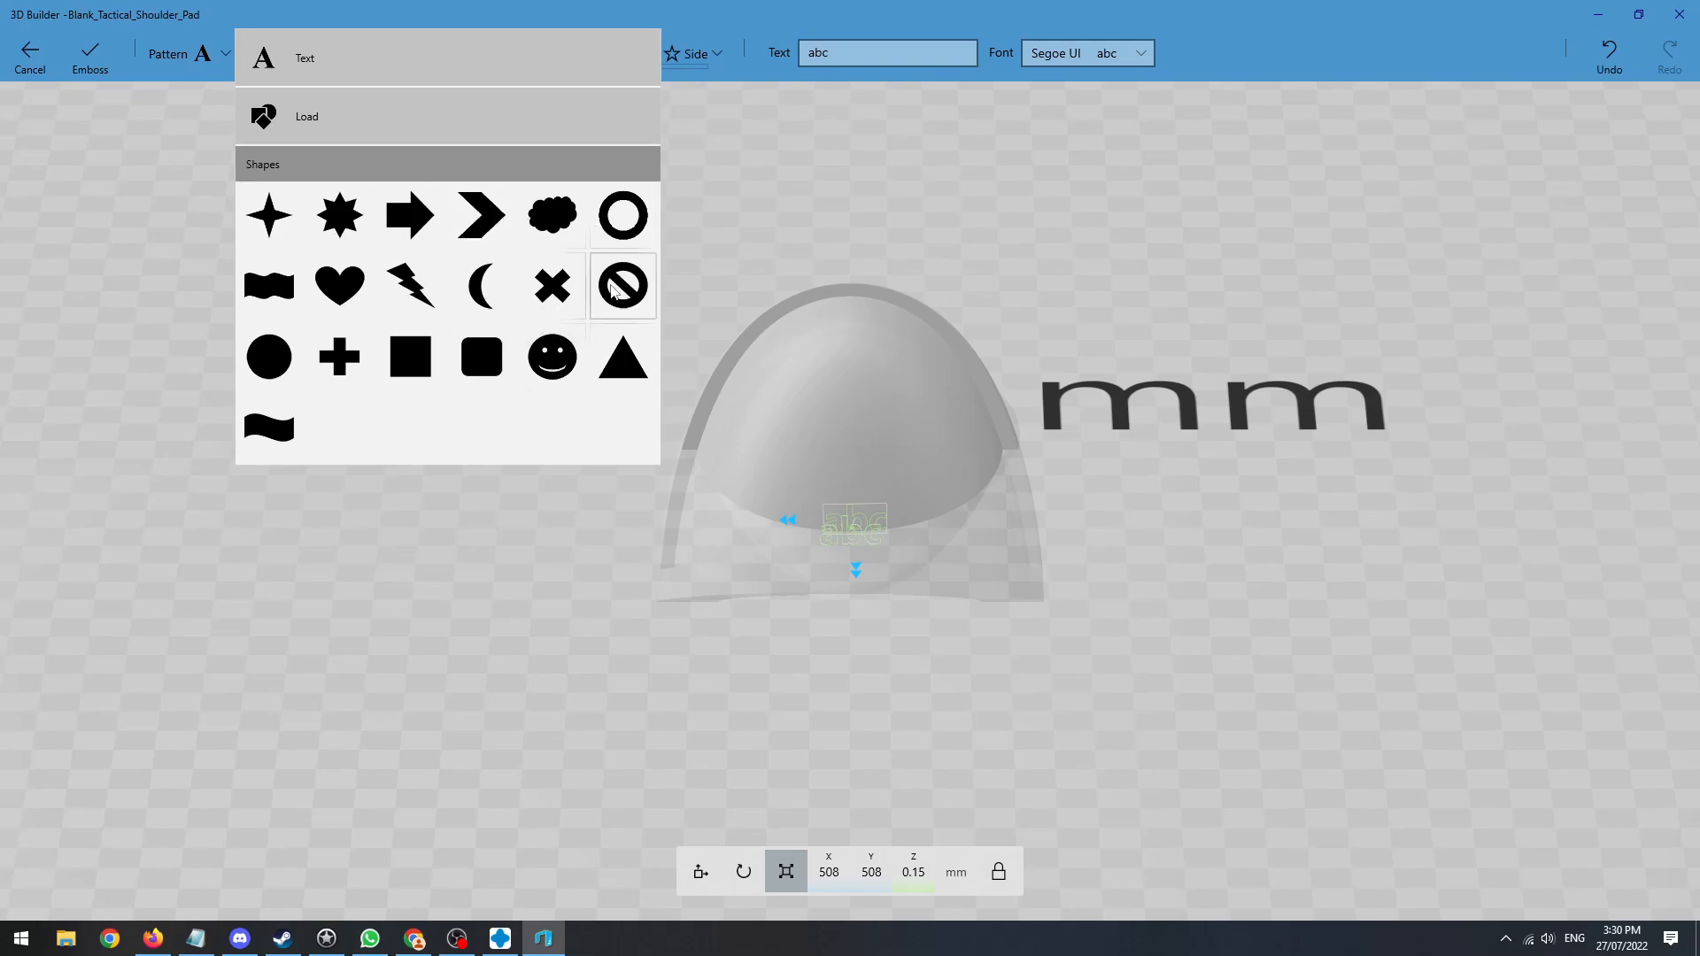
left_click(321, 118)
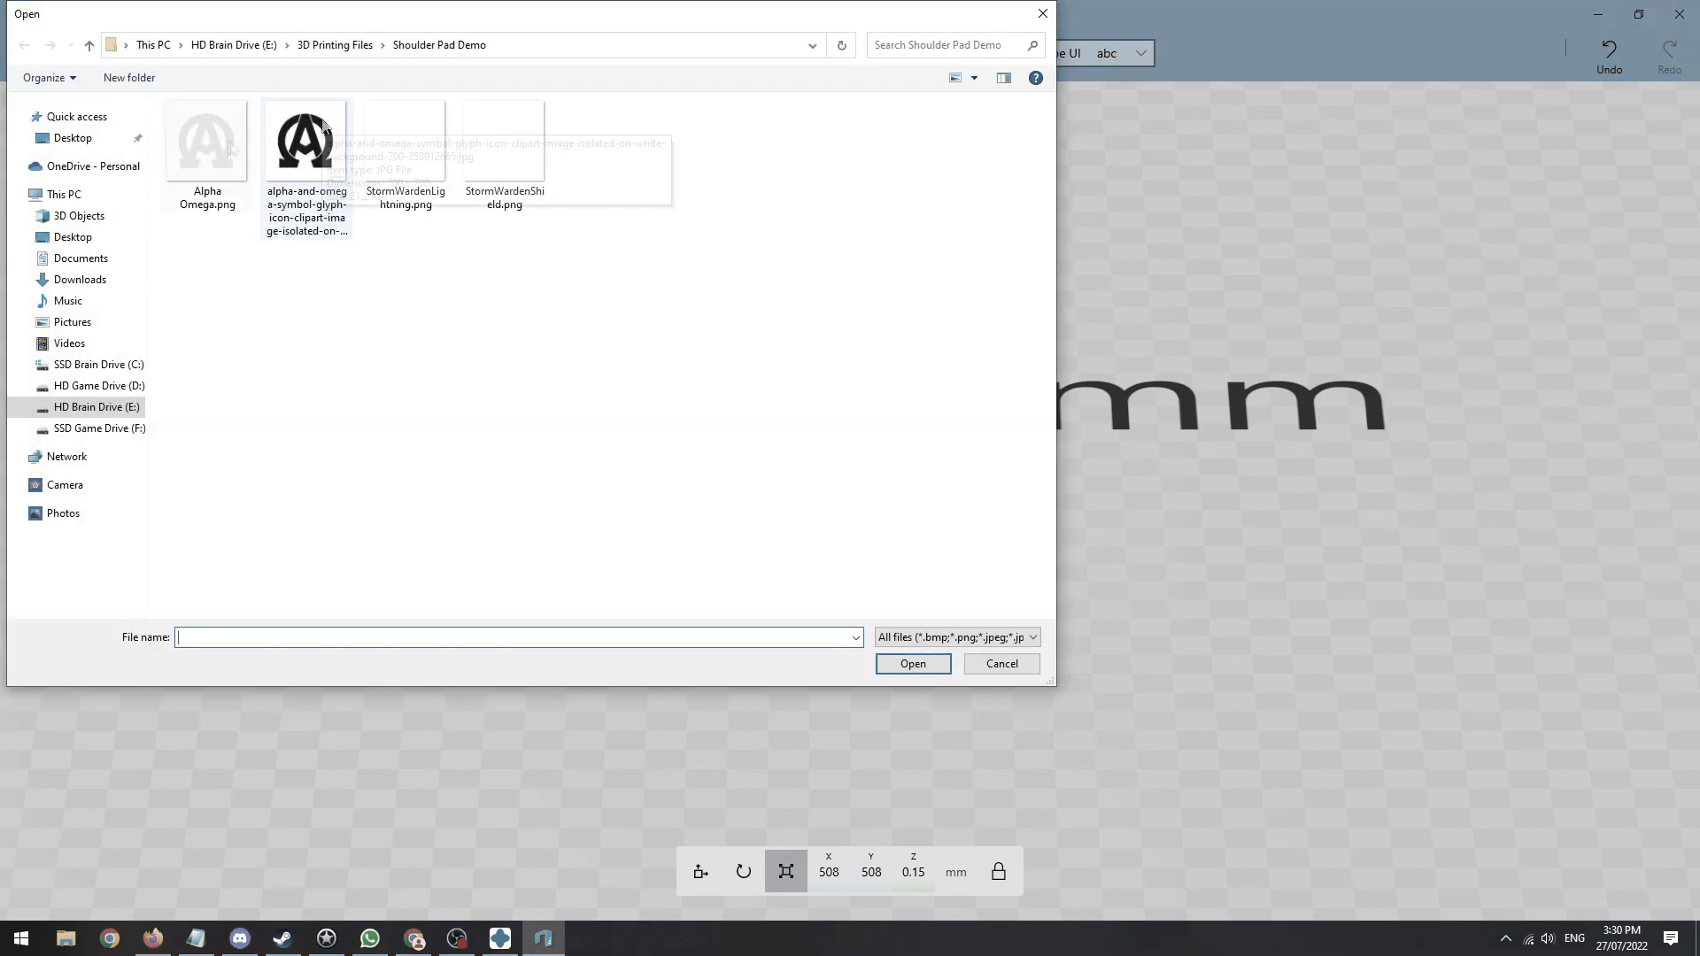
left_click(227, 140)
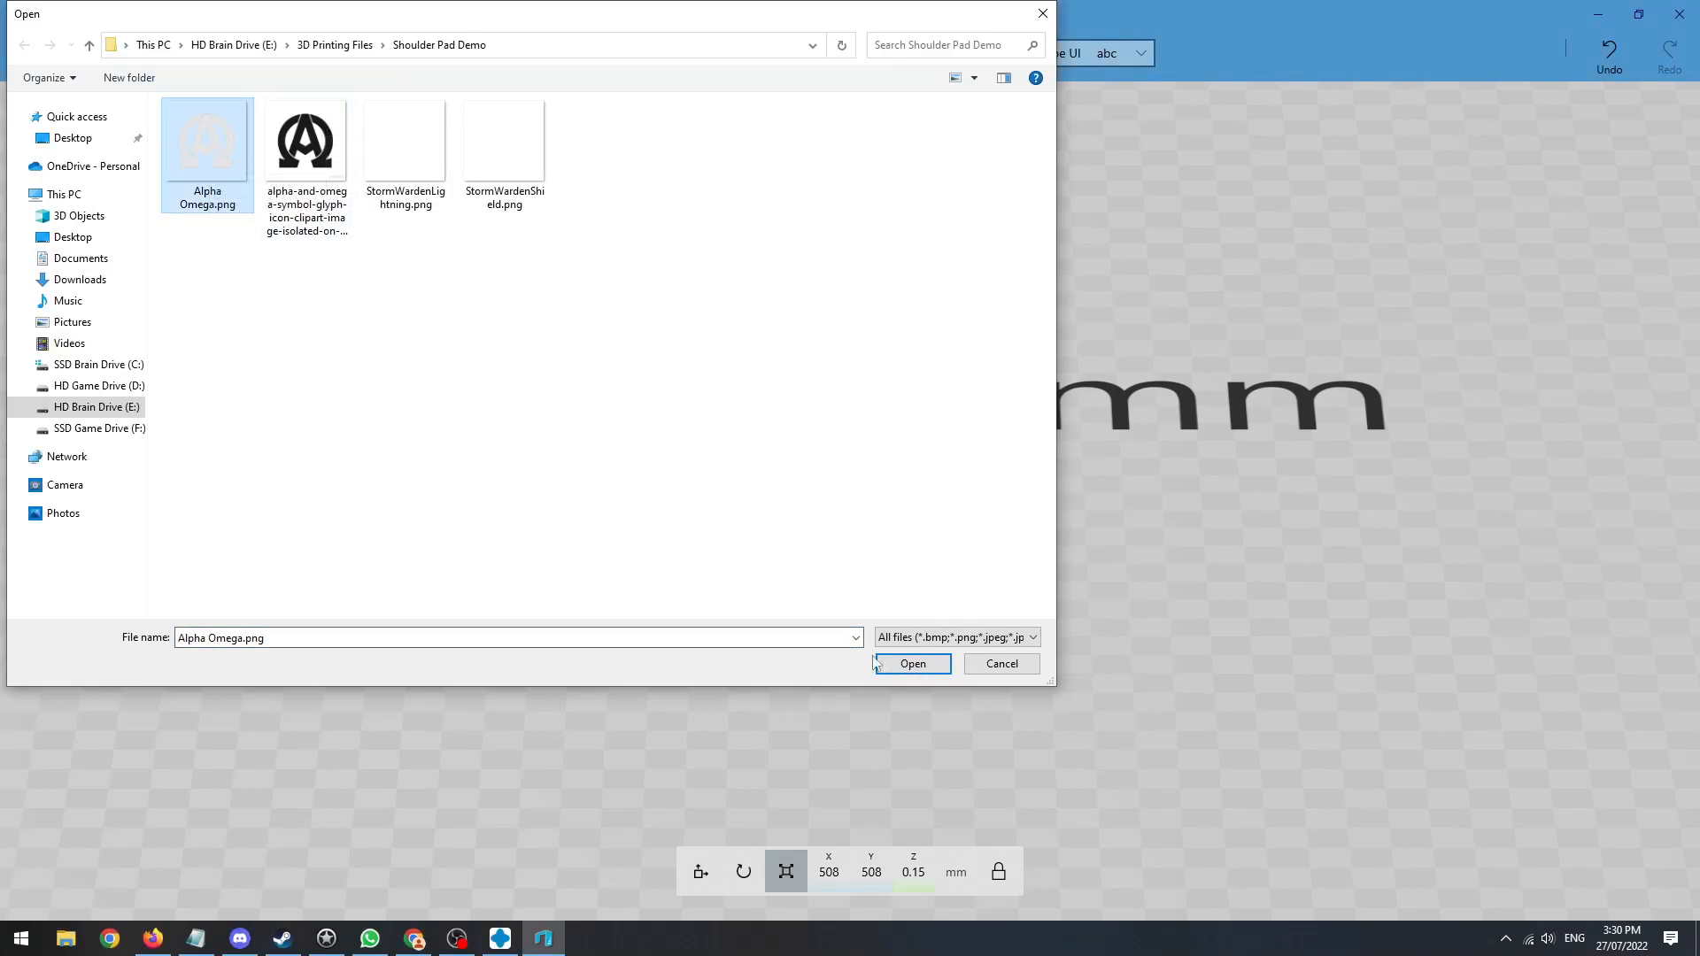
left_click(926, 669)
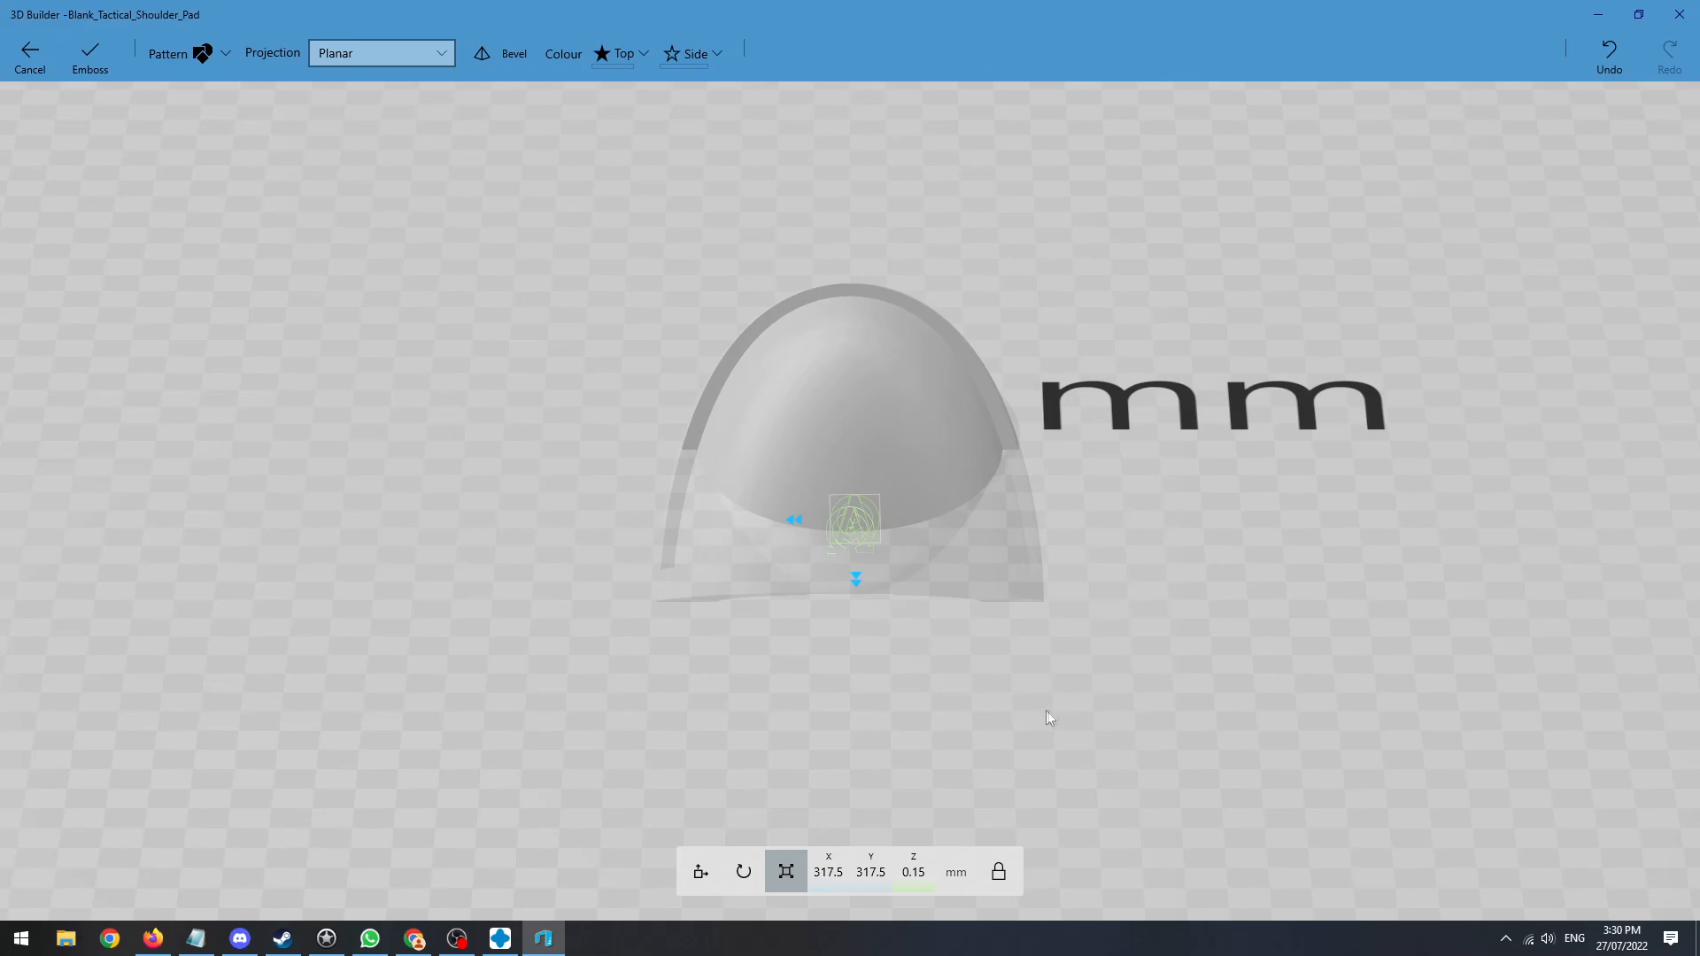
- Move the Alpha Omega pattern onto the curved face of the shoulder pad and align it with the pad's centre line
left_click(851, 433)
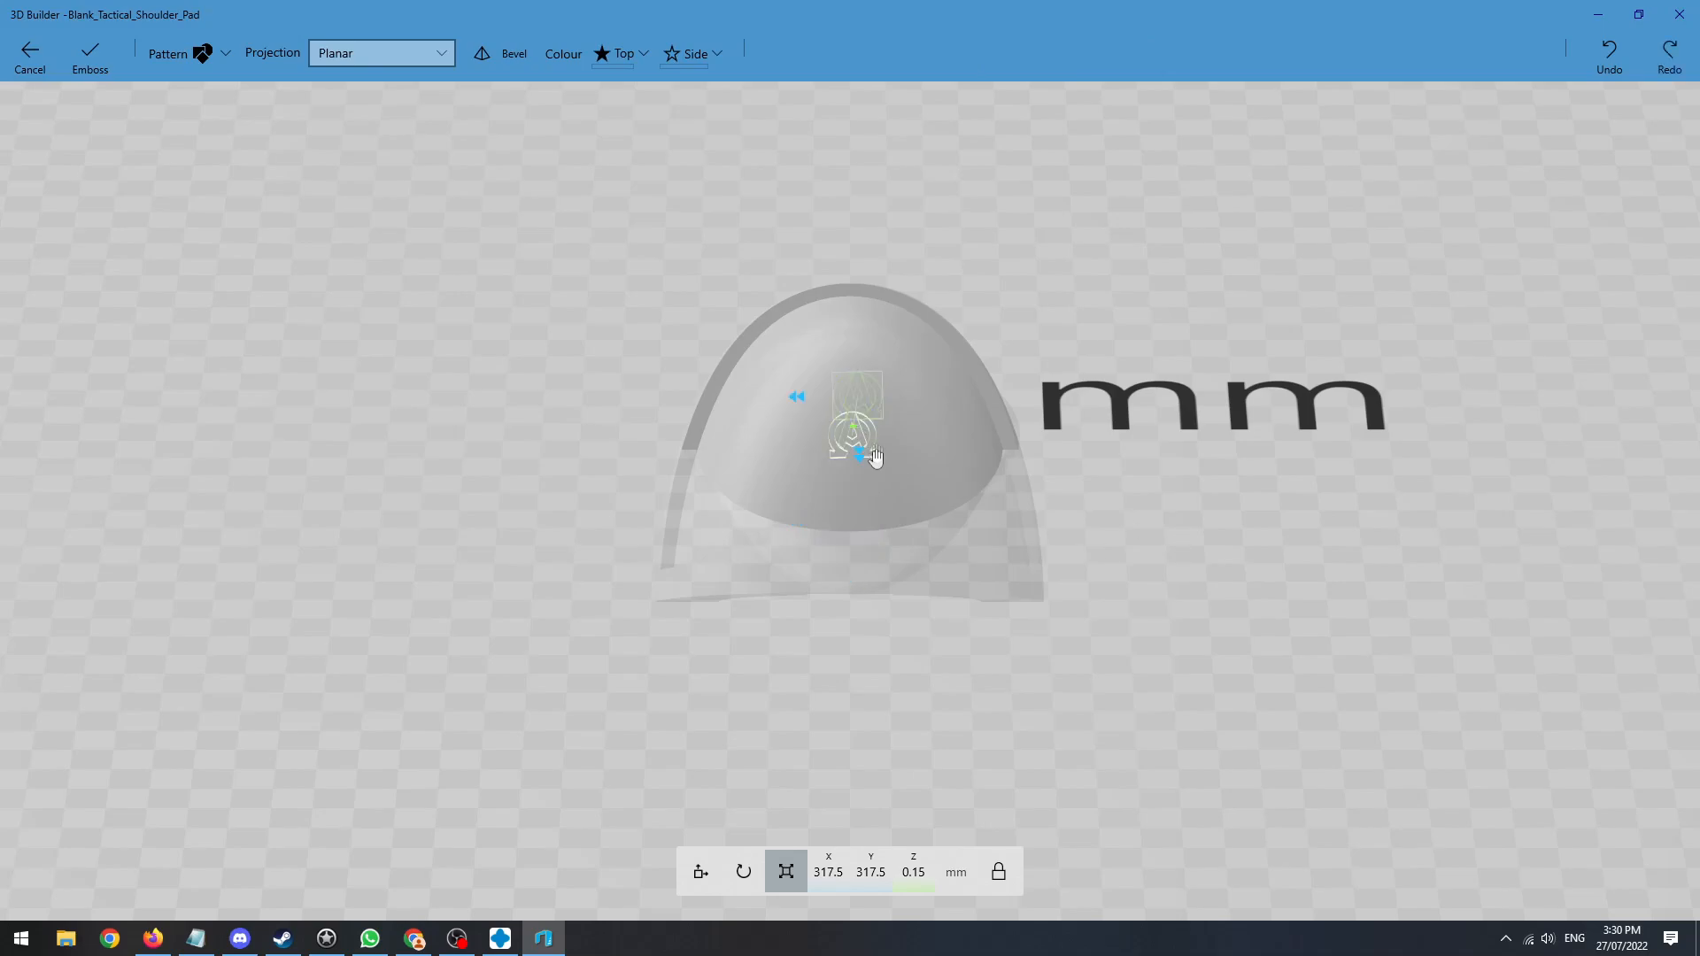
left_click_drag(891, 435, 912, 437)
left_click(911, 434)
left_click(836, 437)
left_click_drag(840, 440, 858, 439)
left_click_drag(1175, 547, 1266, 601)
mouse_move(1163, 606)
left_mouse_down()
mouse_move(1150, 572)
mouse_move(1155, 590)
left_mouse_up()
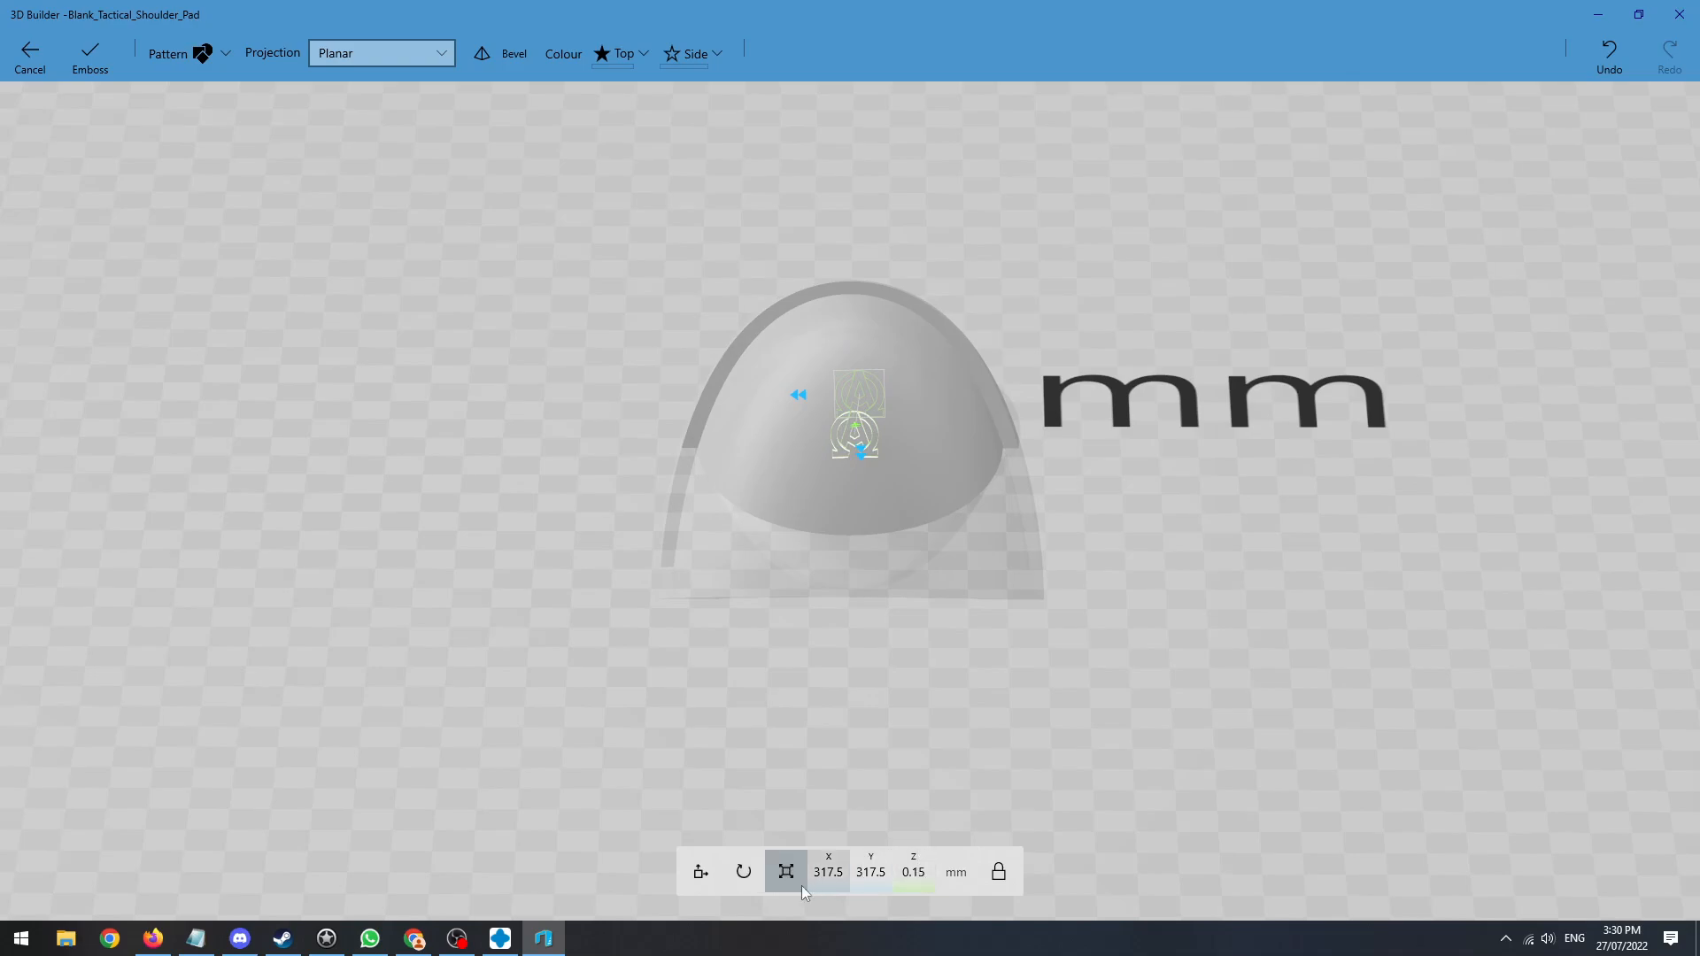
- Enlarge the Alpha Omega pattern to about 1404 mm in X and Y and recentre it on the pad's face
left_click_drag(800, 403, 713, 395)
left_click_drag(905, 640, 892, 737)
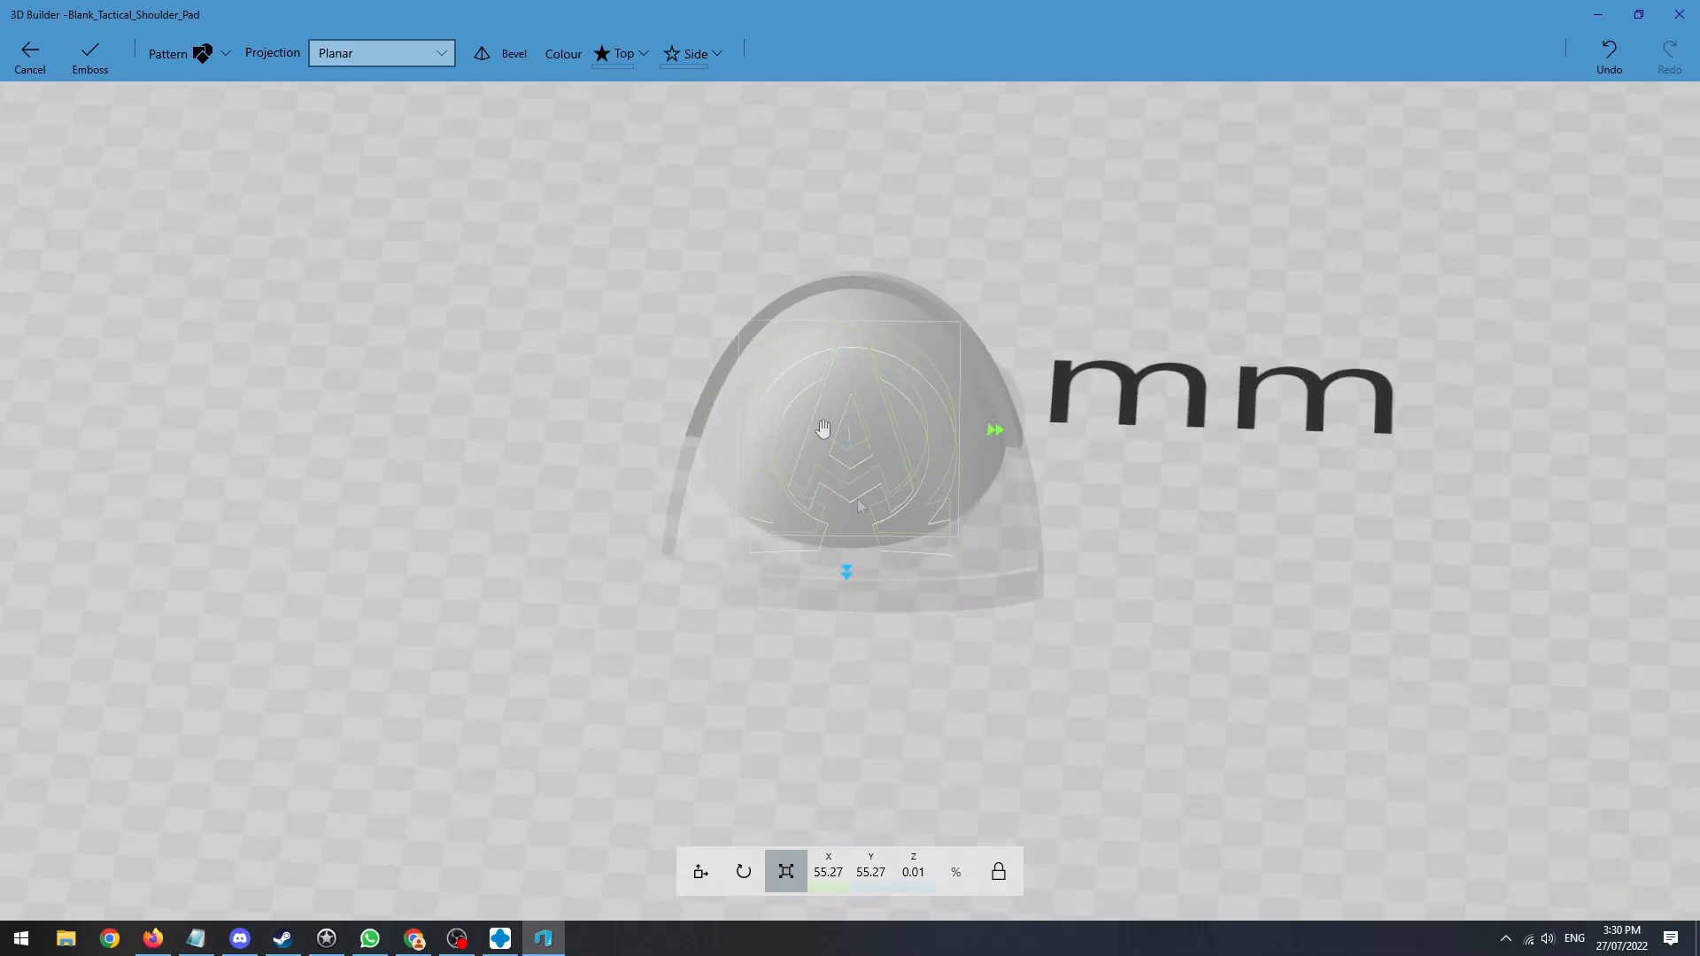
left_click_drag(1177, 570, 1262, 440)
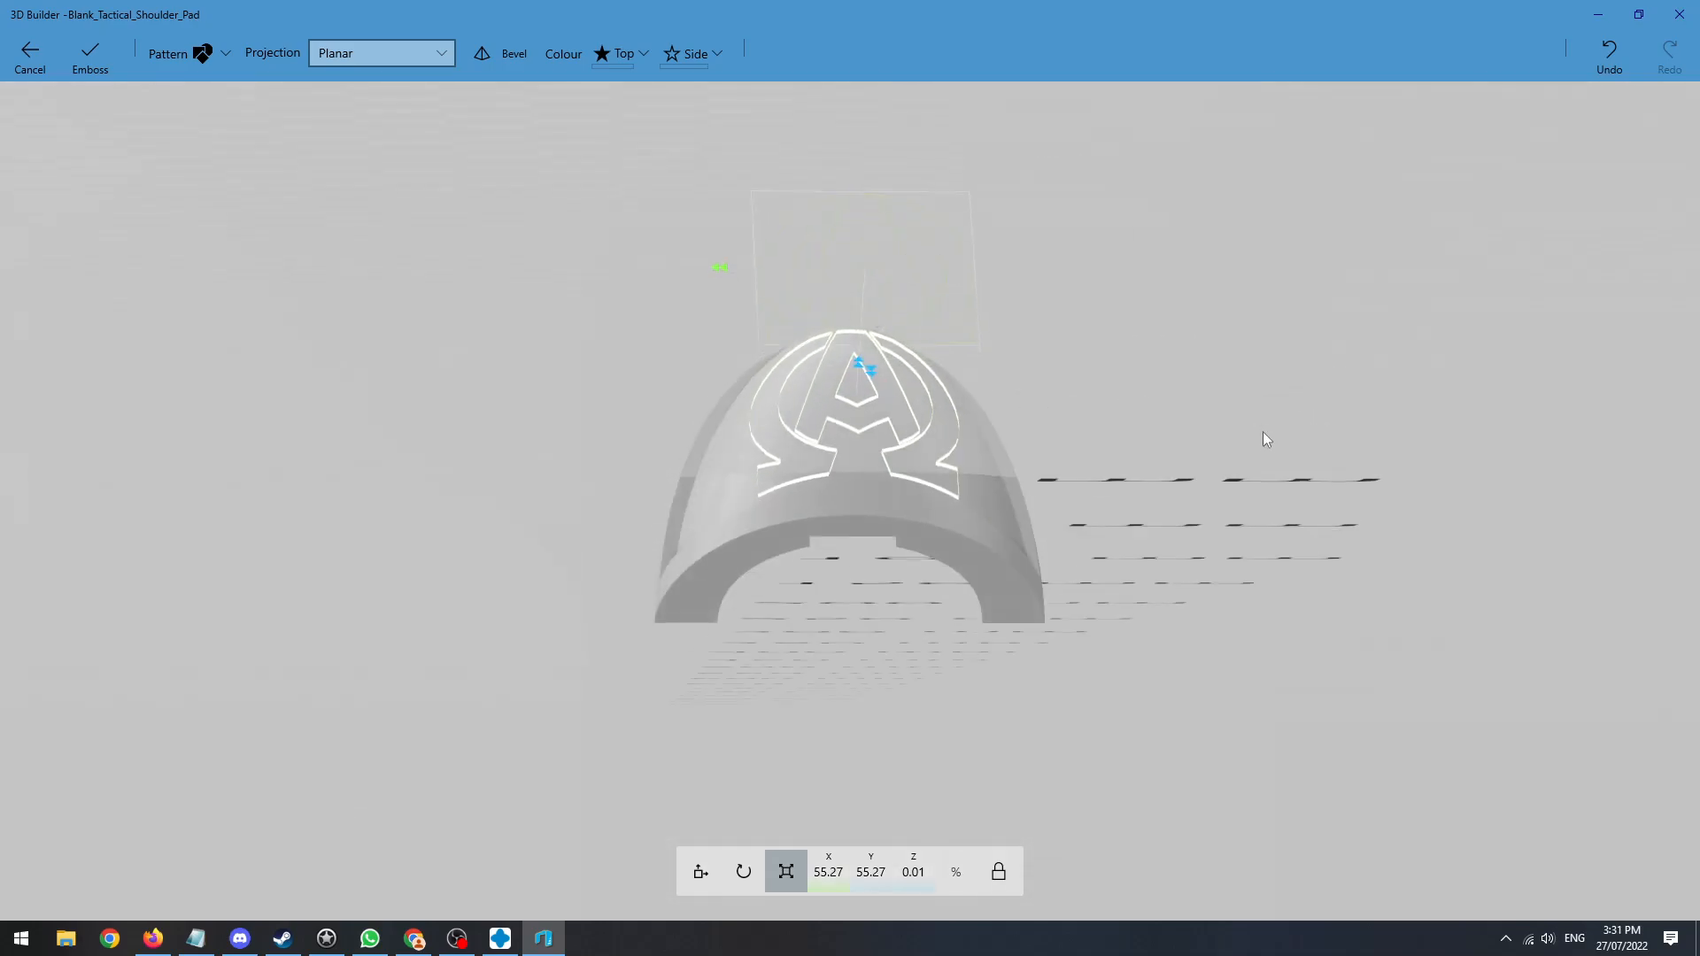
left_click_drag(856, 410, 857, 407)
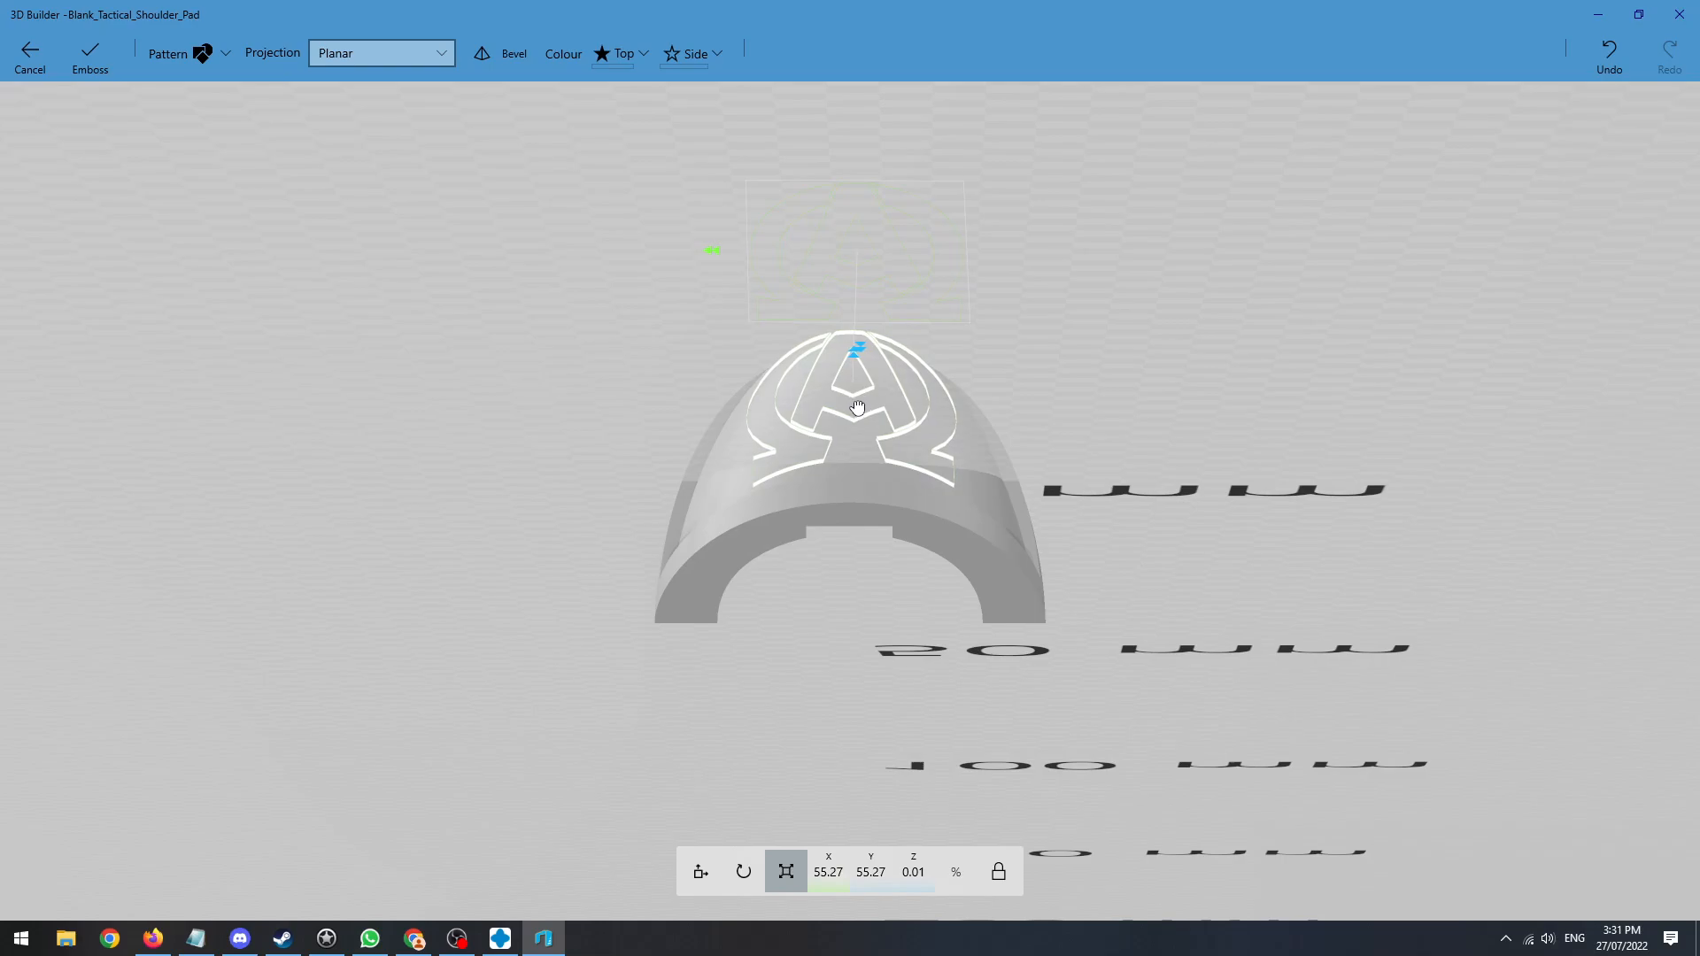
left_click(745, 873)
left_click_drag(1240, 430, 1232, 587)
left_click_drag(1034, 420, 1032, 416)
left_click_drag(1116, 695, 1091, 666)
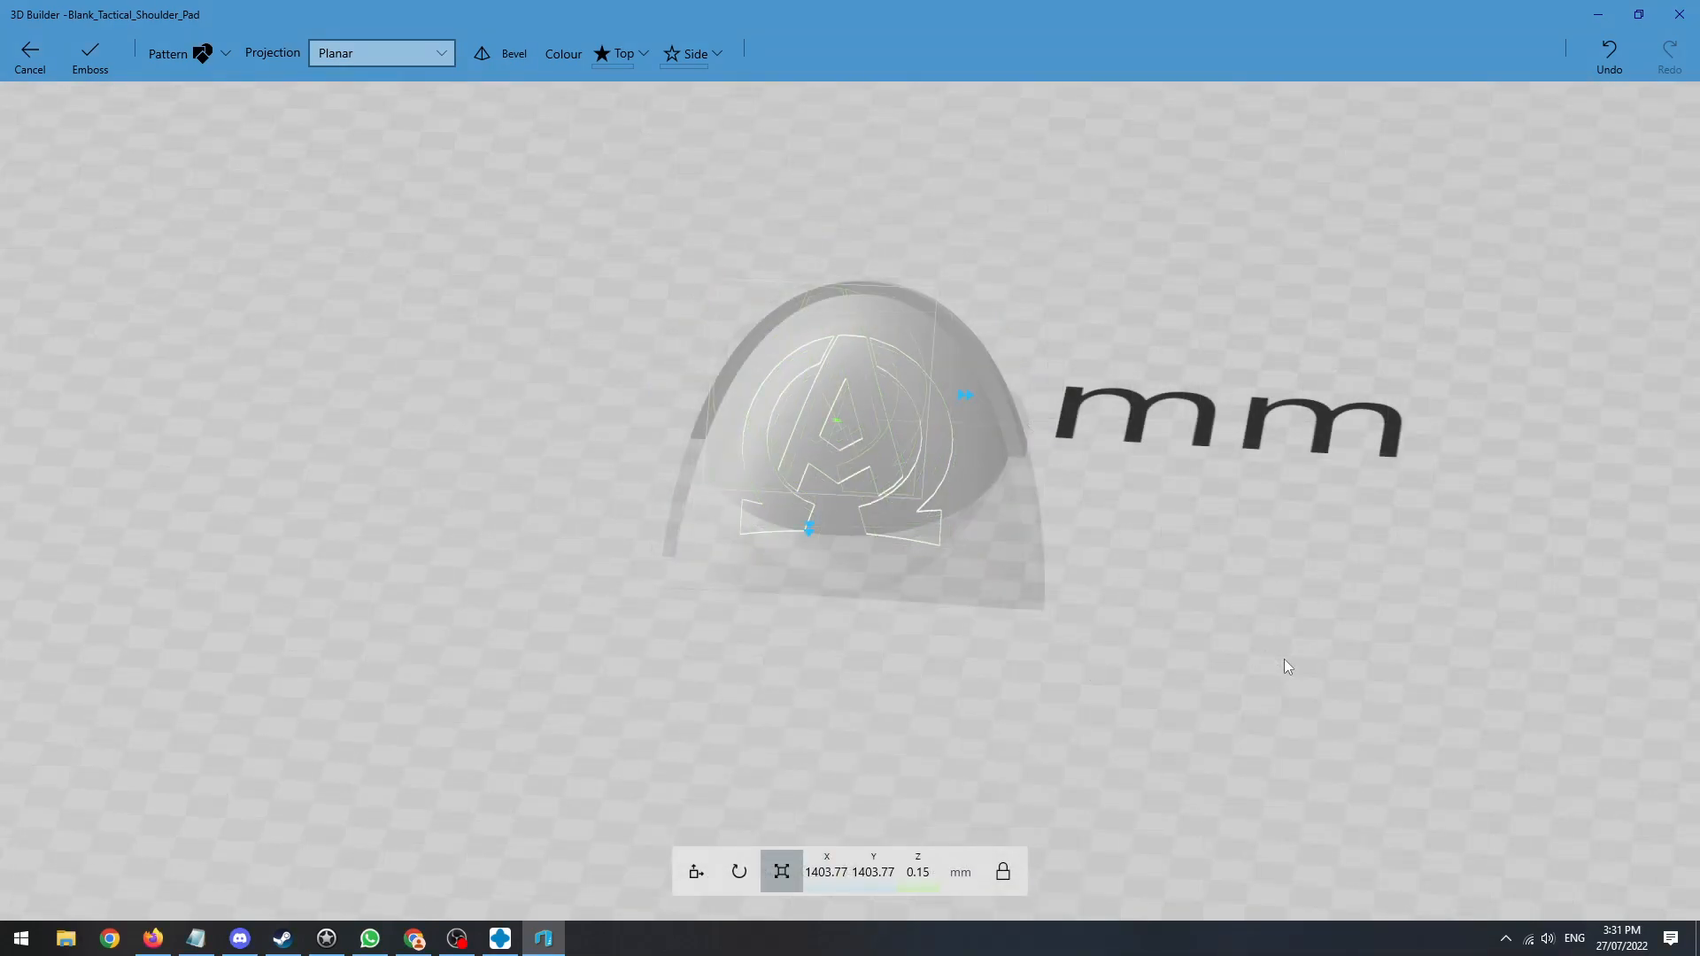
- Unlock the pattern's proportions, set its Z size to 0.25 mm and apply the emboss
left_click_drag(1287, 666, 984, 832)
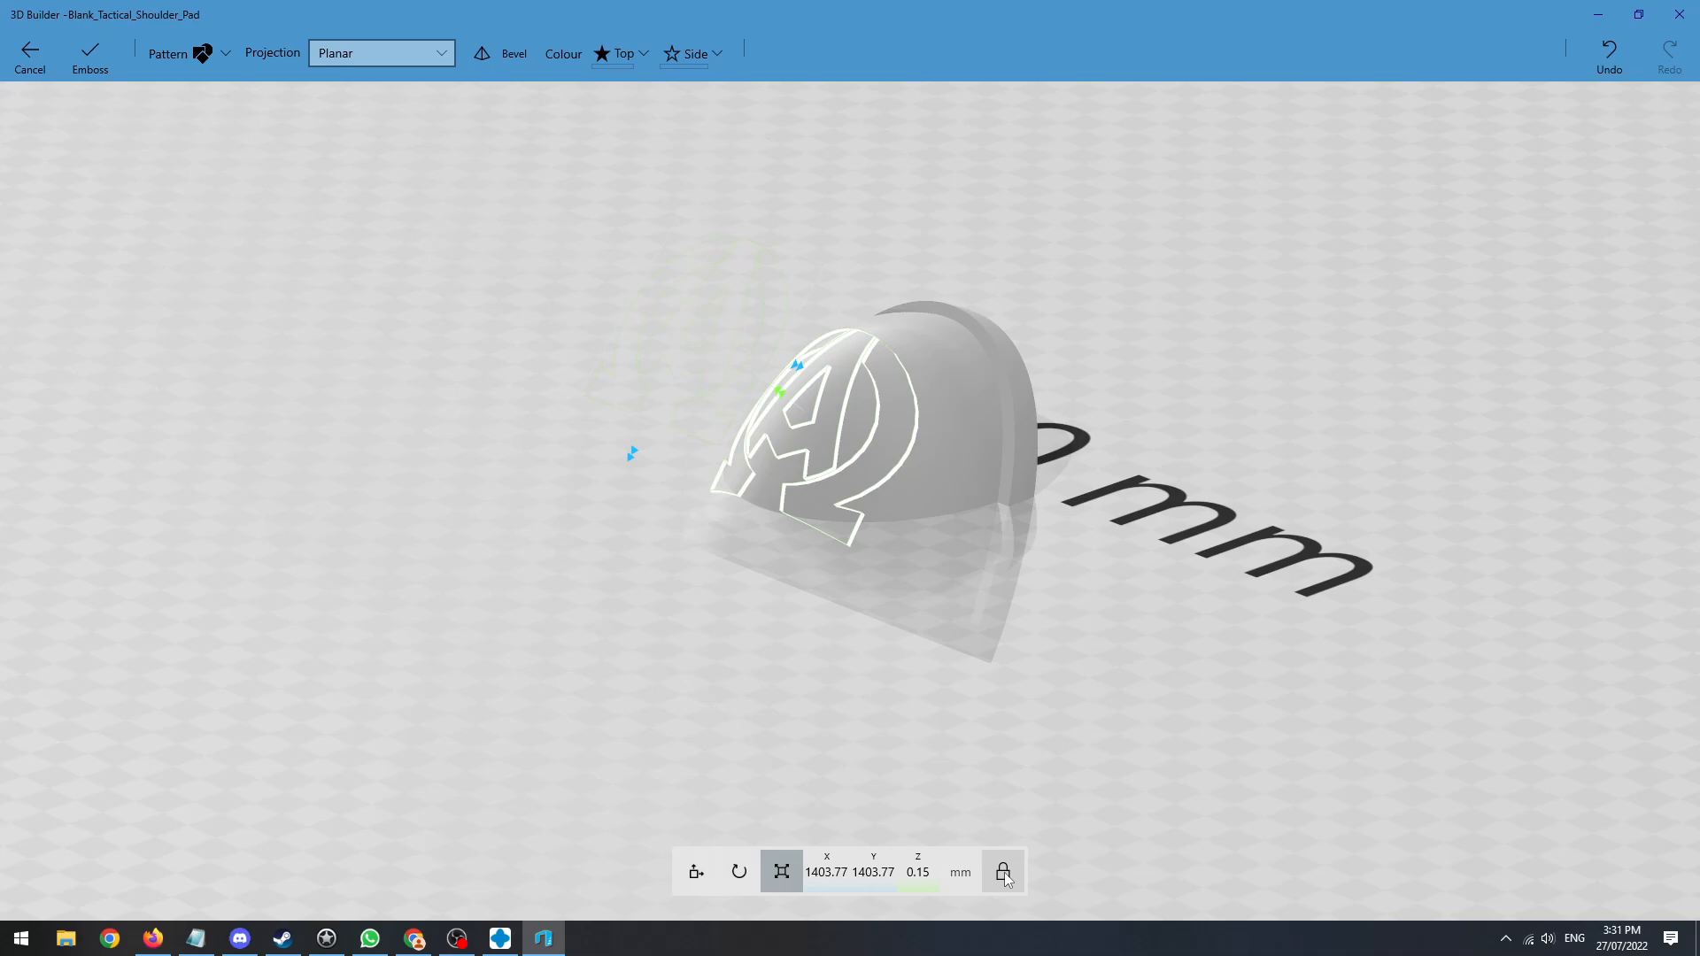
left_click(919, 874)
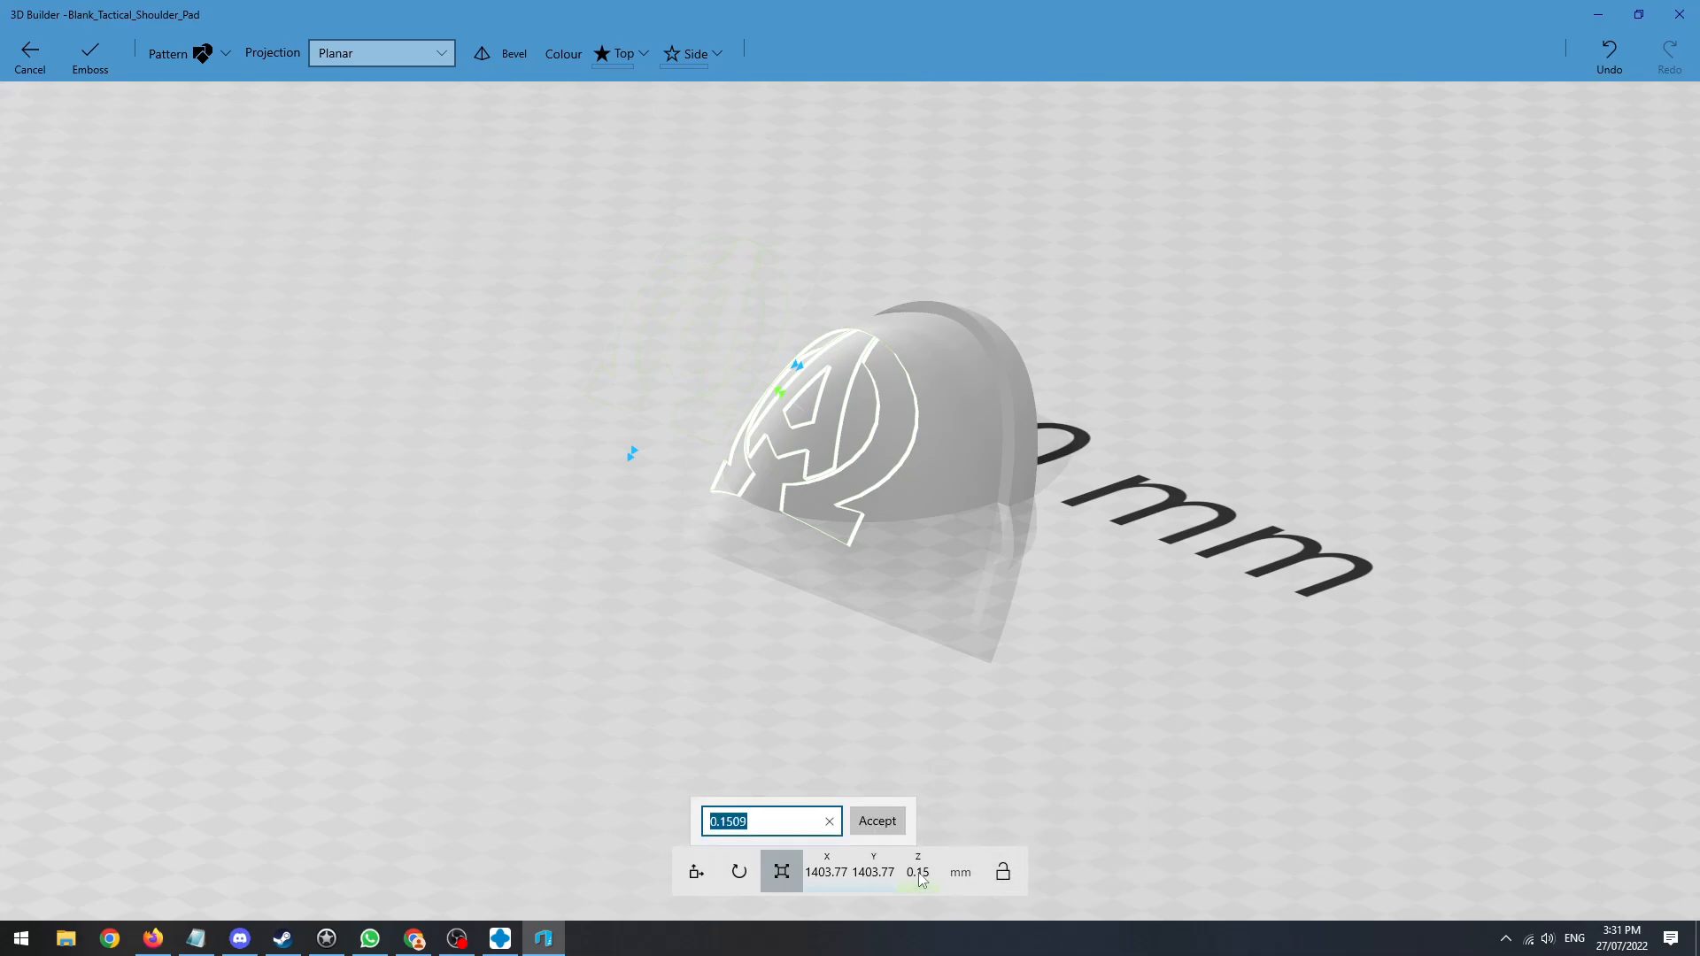
type("0")
key("Return")
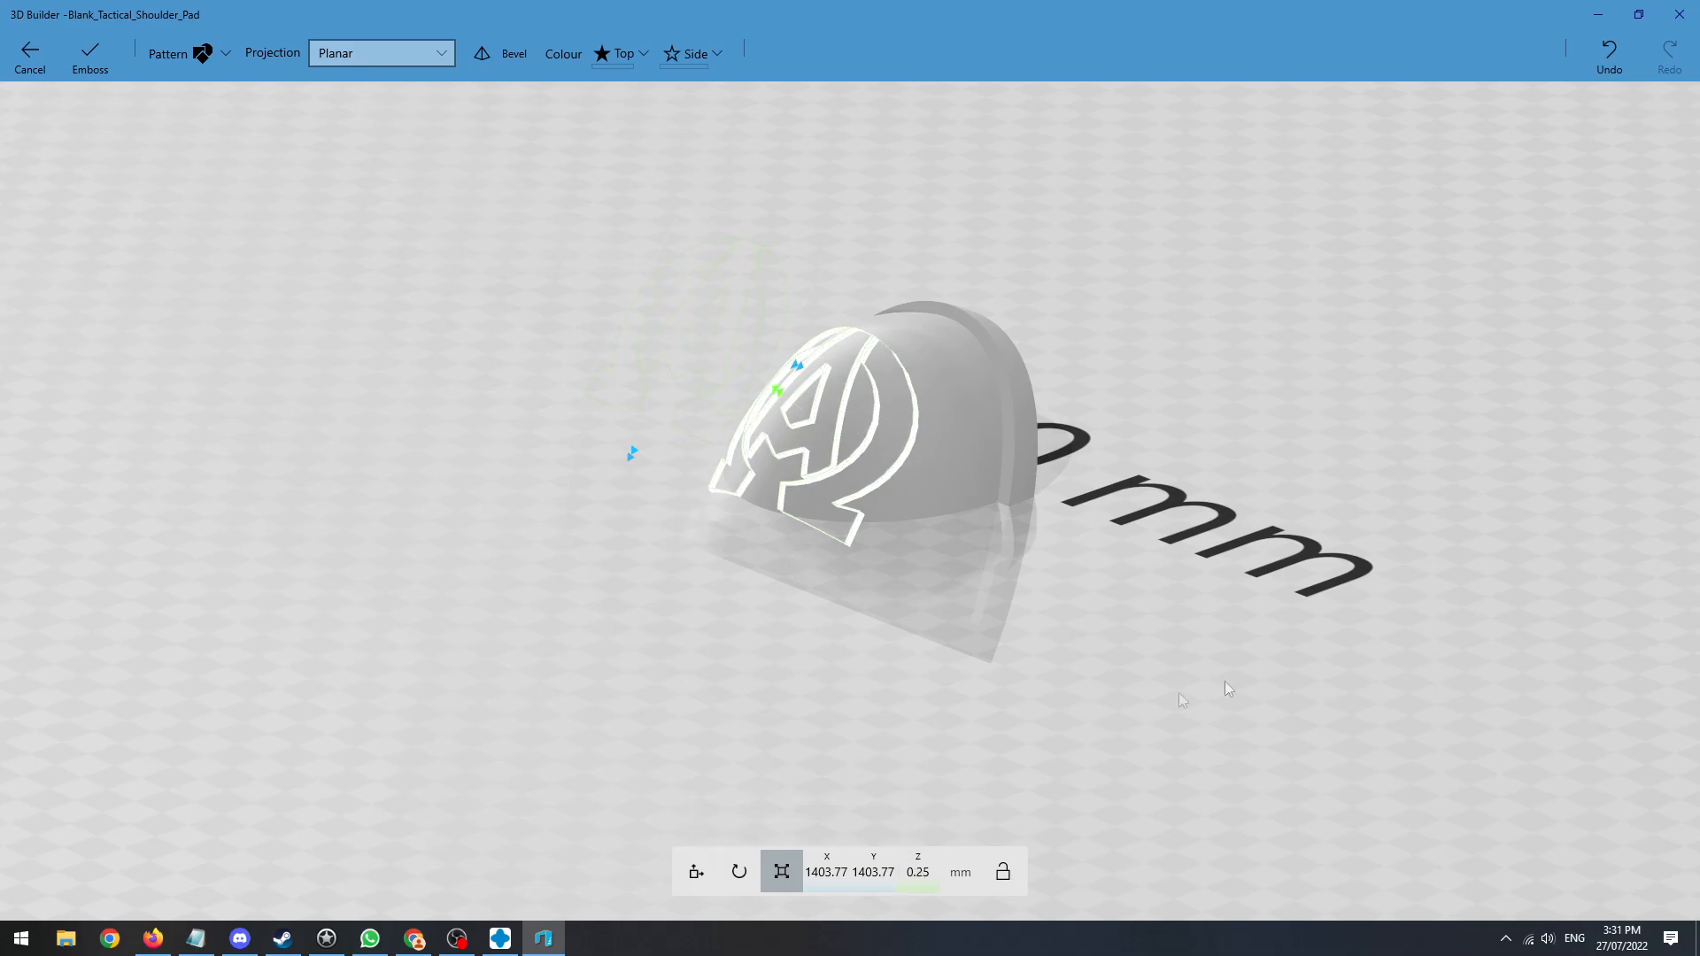
left_click_drag(1178, 692, 1046, 643)
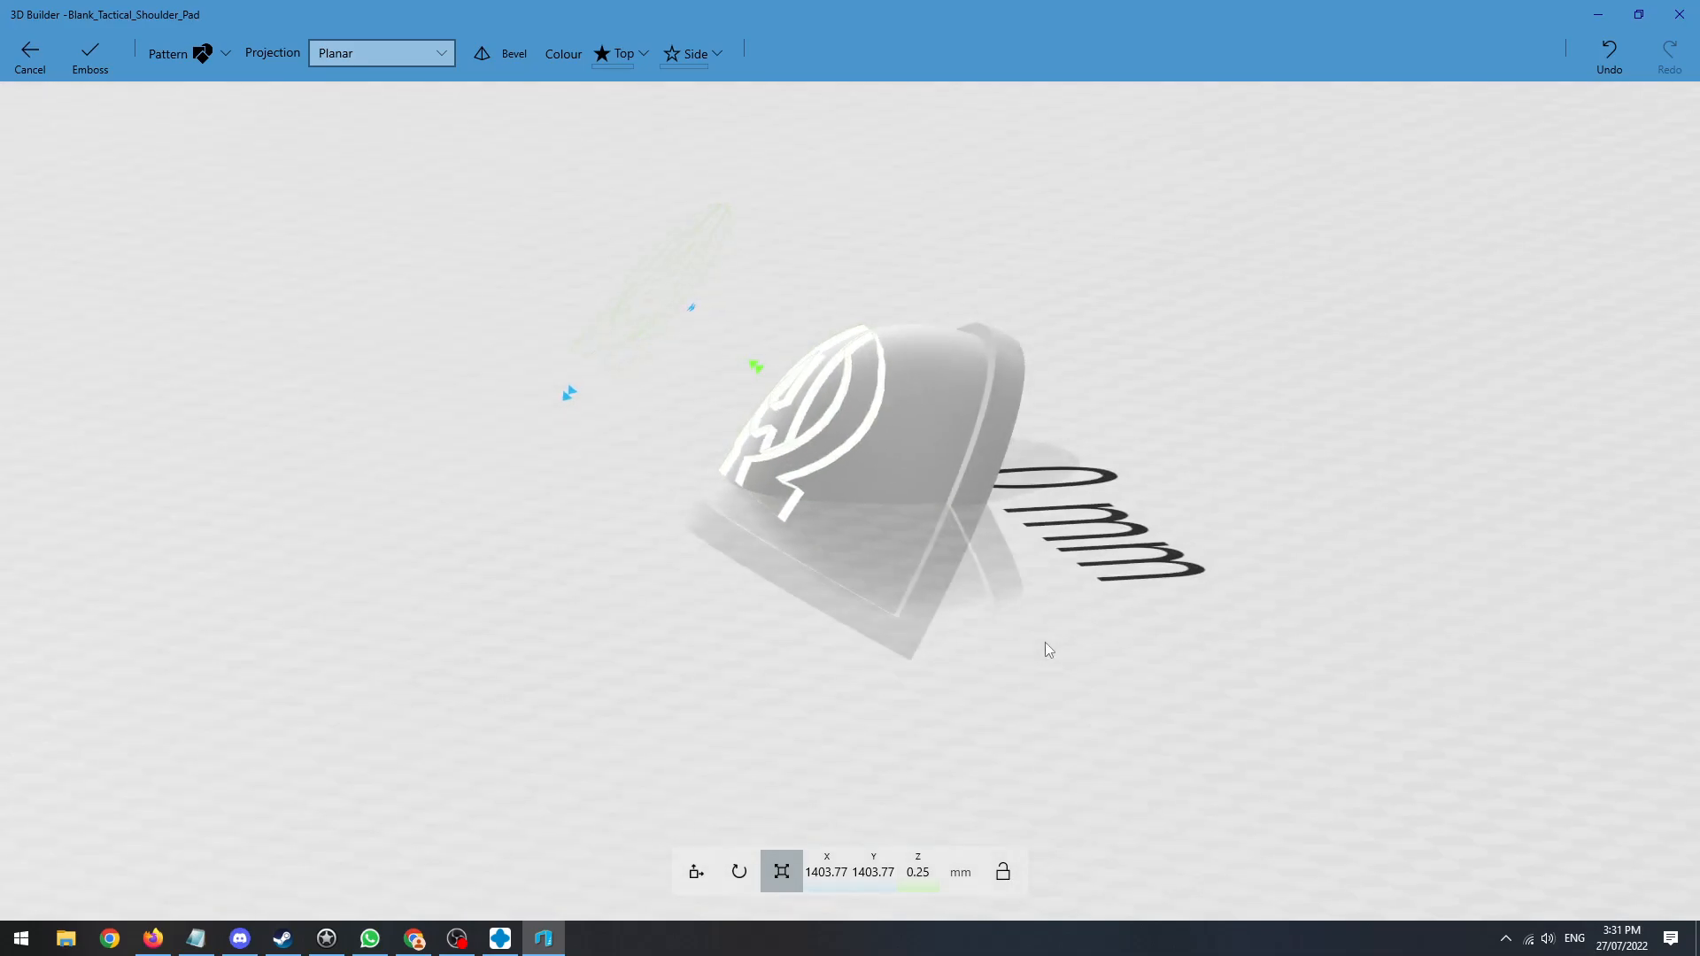
left_click(86, 58)
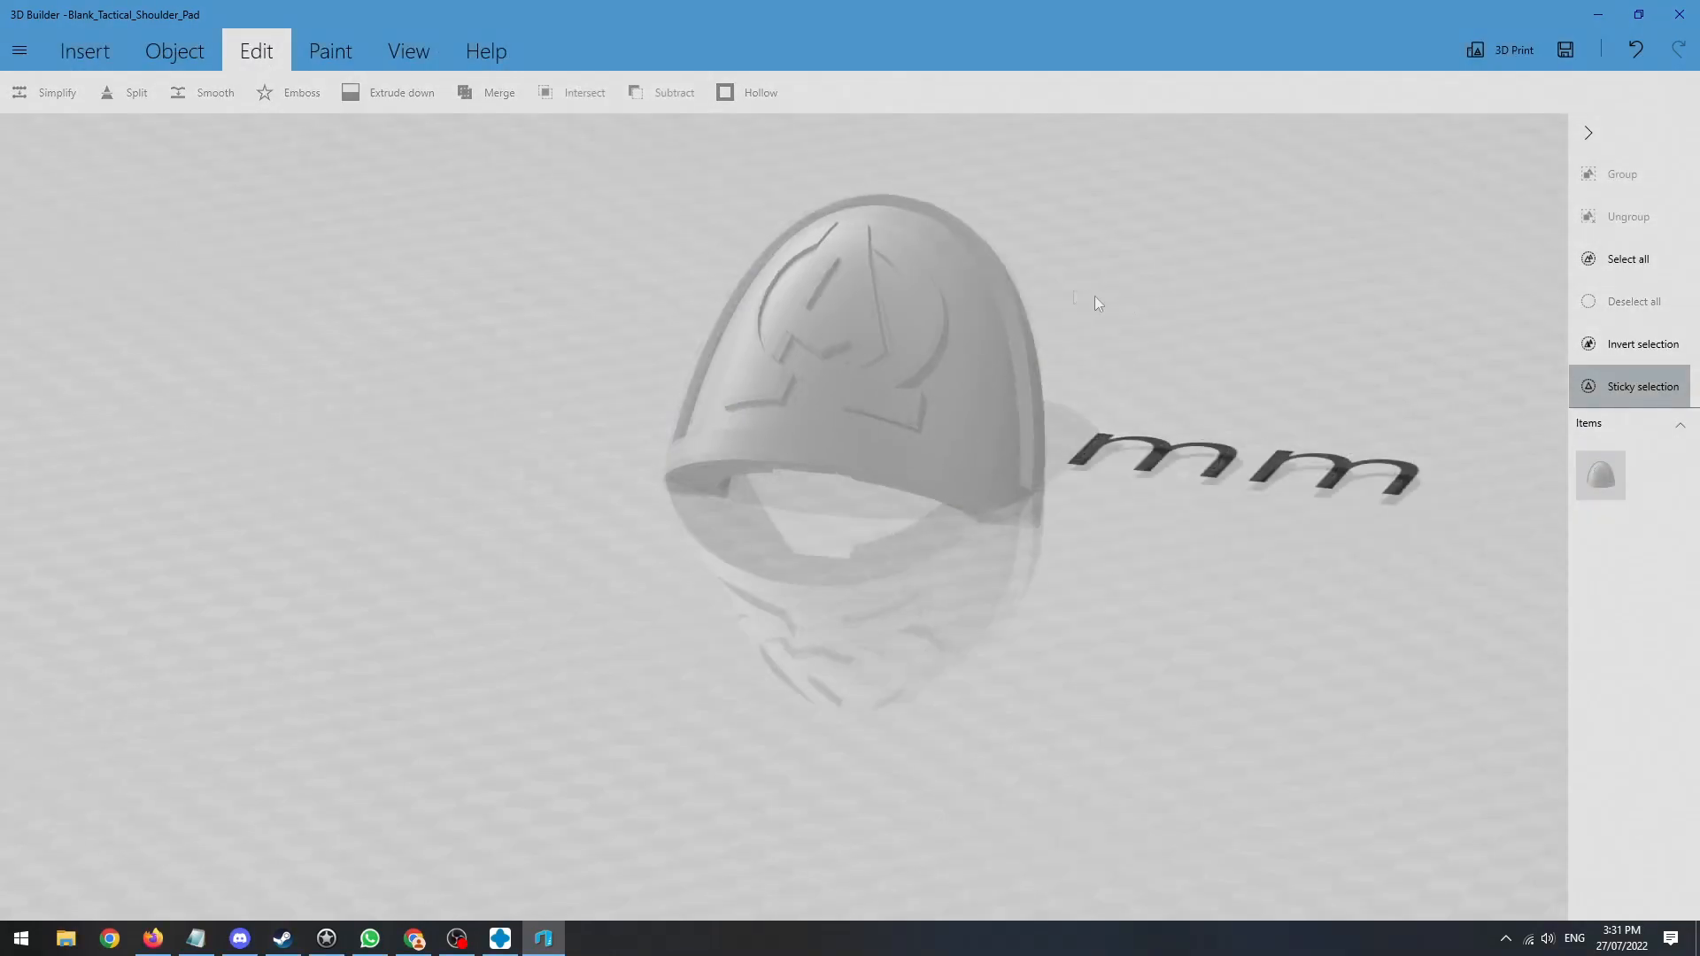
- Save the embossed pad in STL format as Blank_Tactical_Shoulder_Pad.stl in the Shoulder Pad Demo folder
left_click_drag(1094, 296, 849, 321)
left_click_drag(469, 391, 1201, 363)
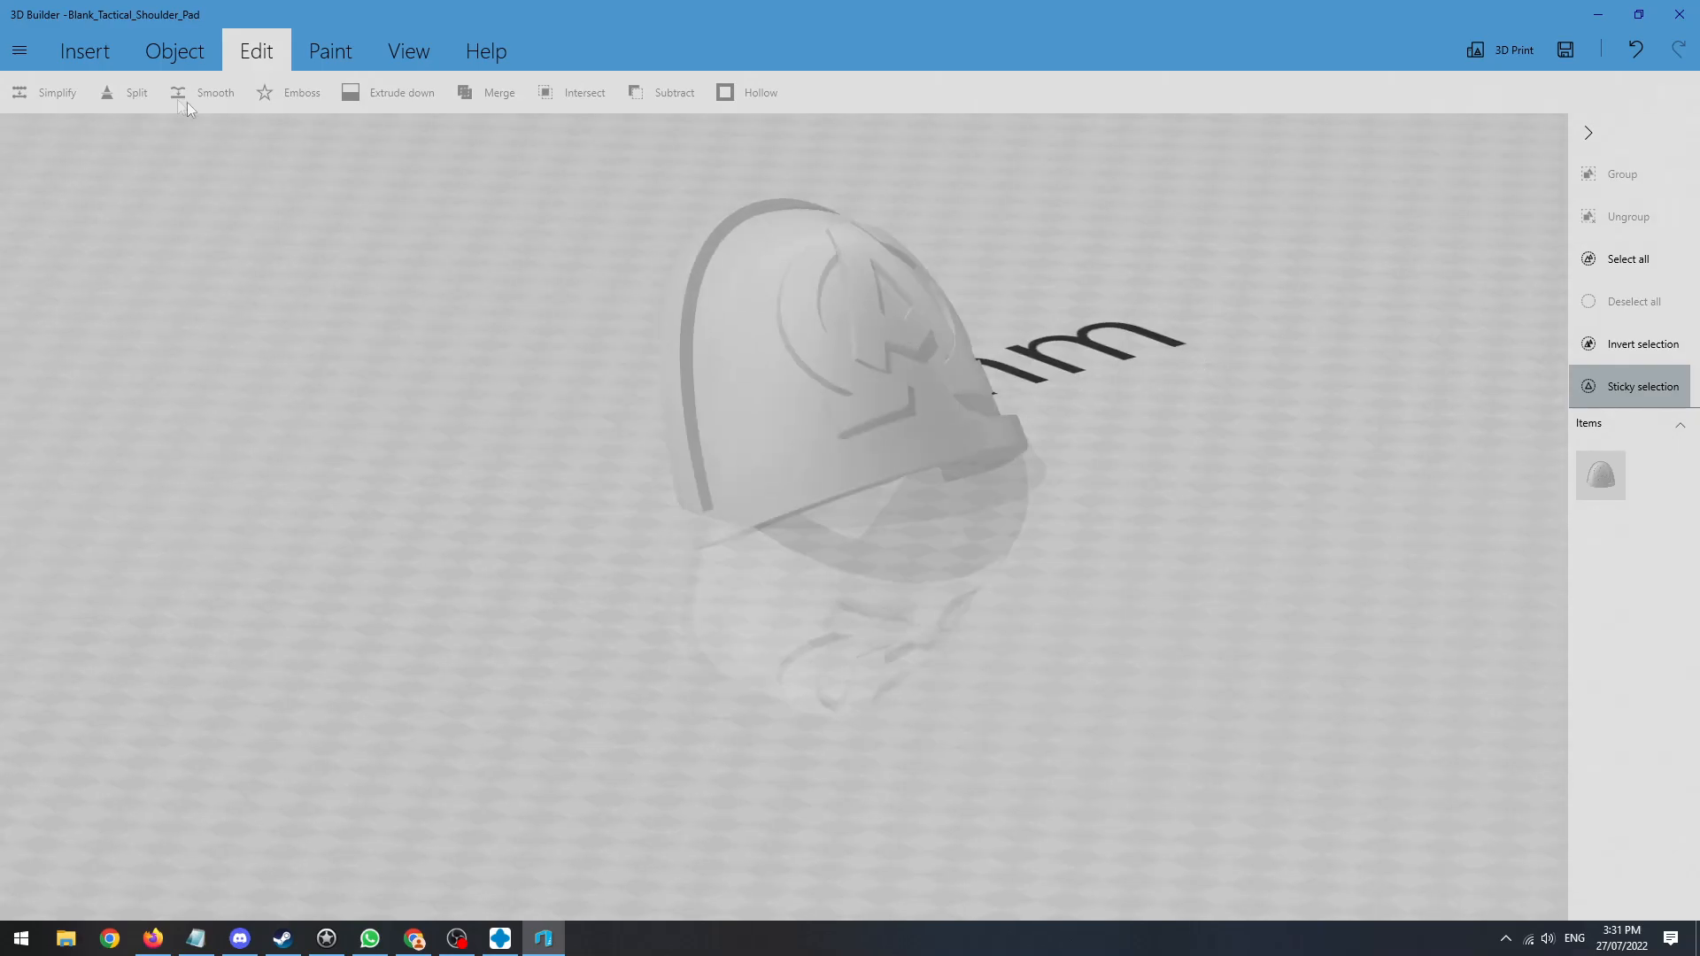
left_click(20, 50)
left_click(62, 203)
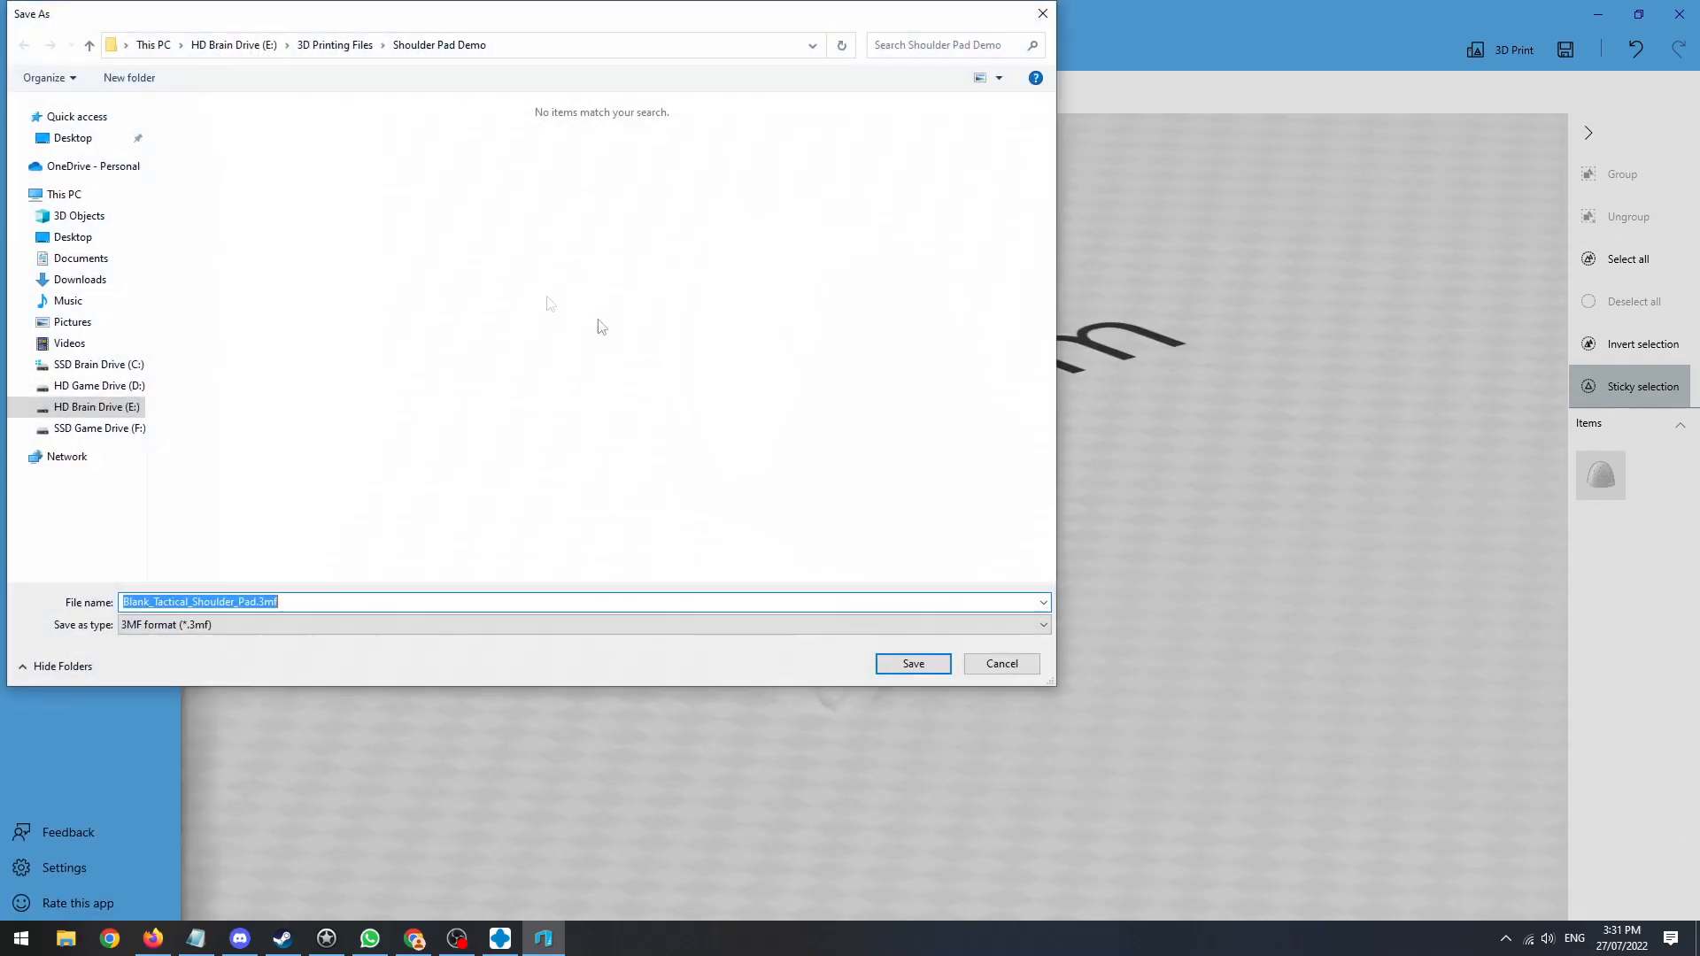
left_click(316, 623)
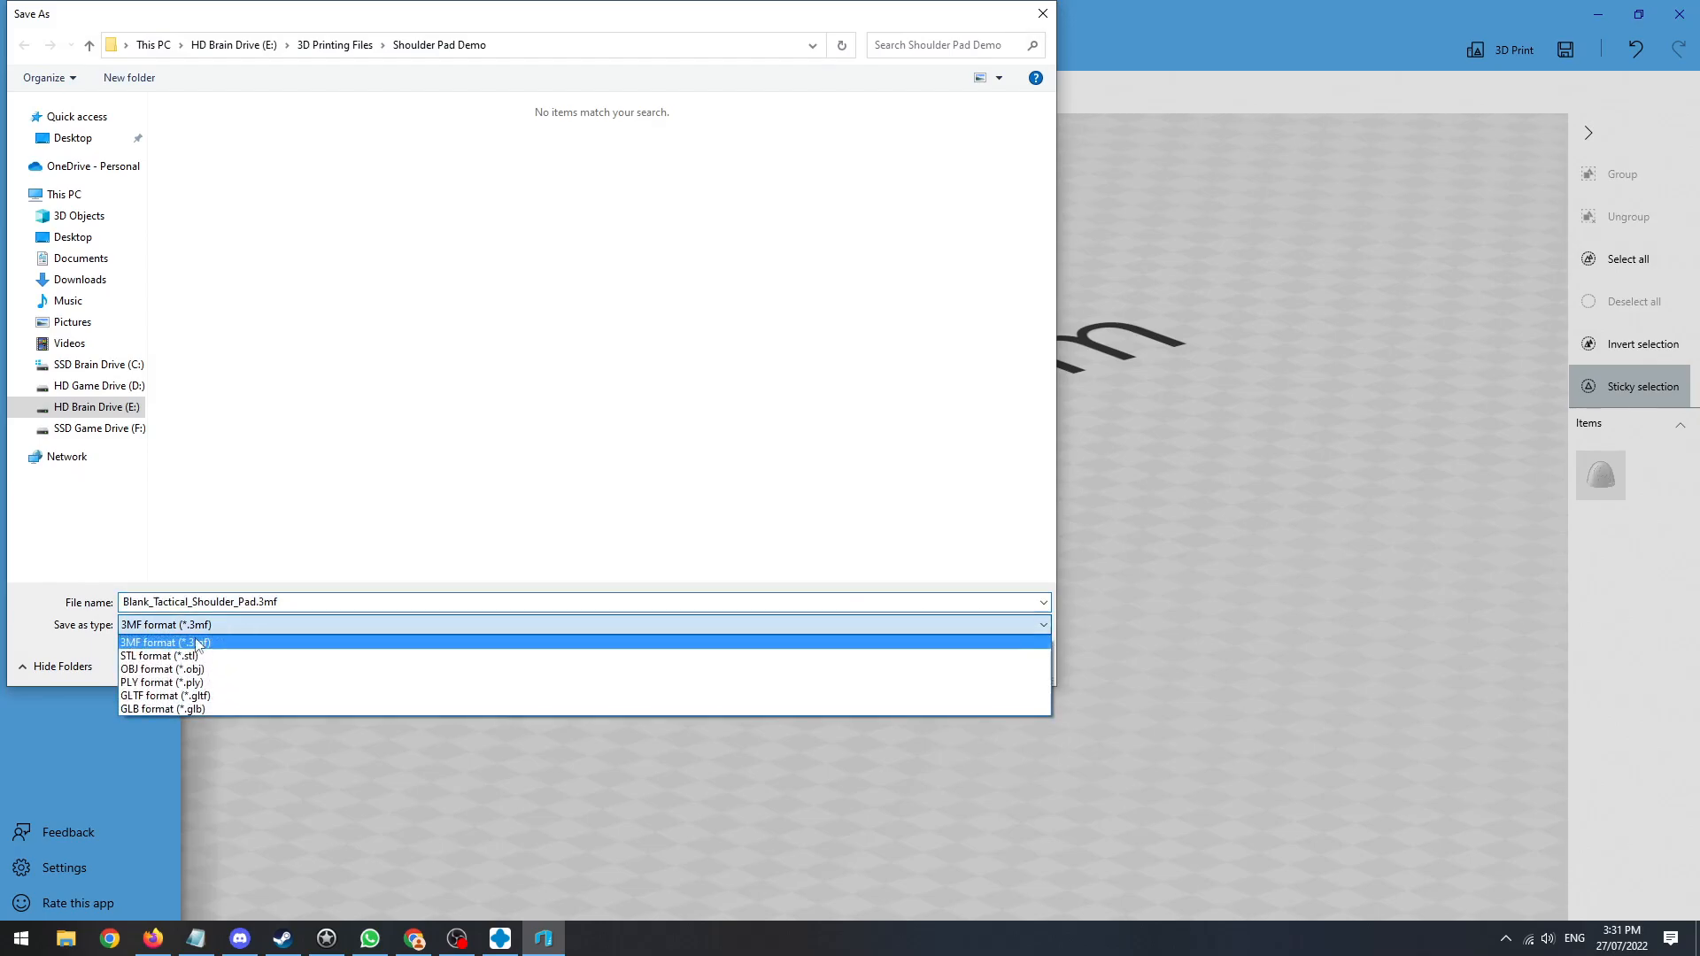
left_click(489, 659)
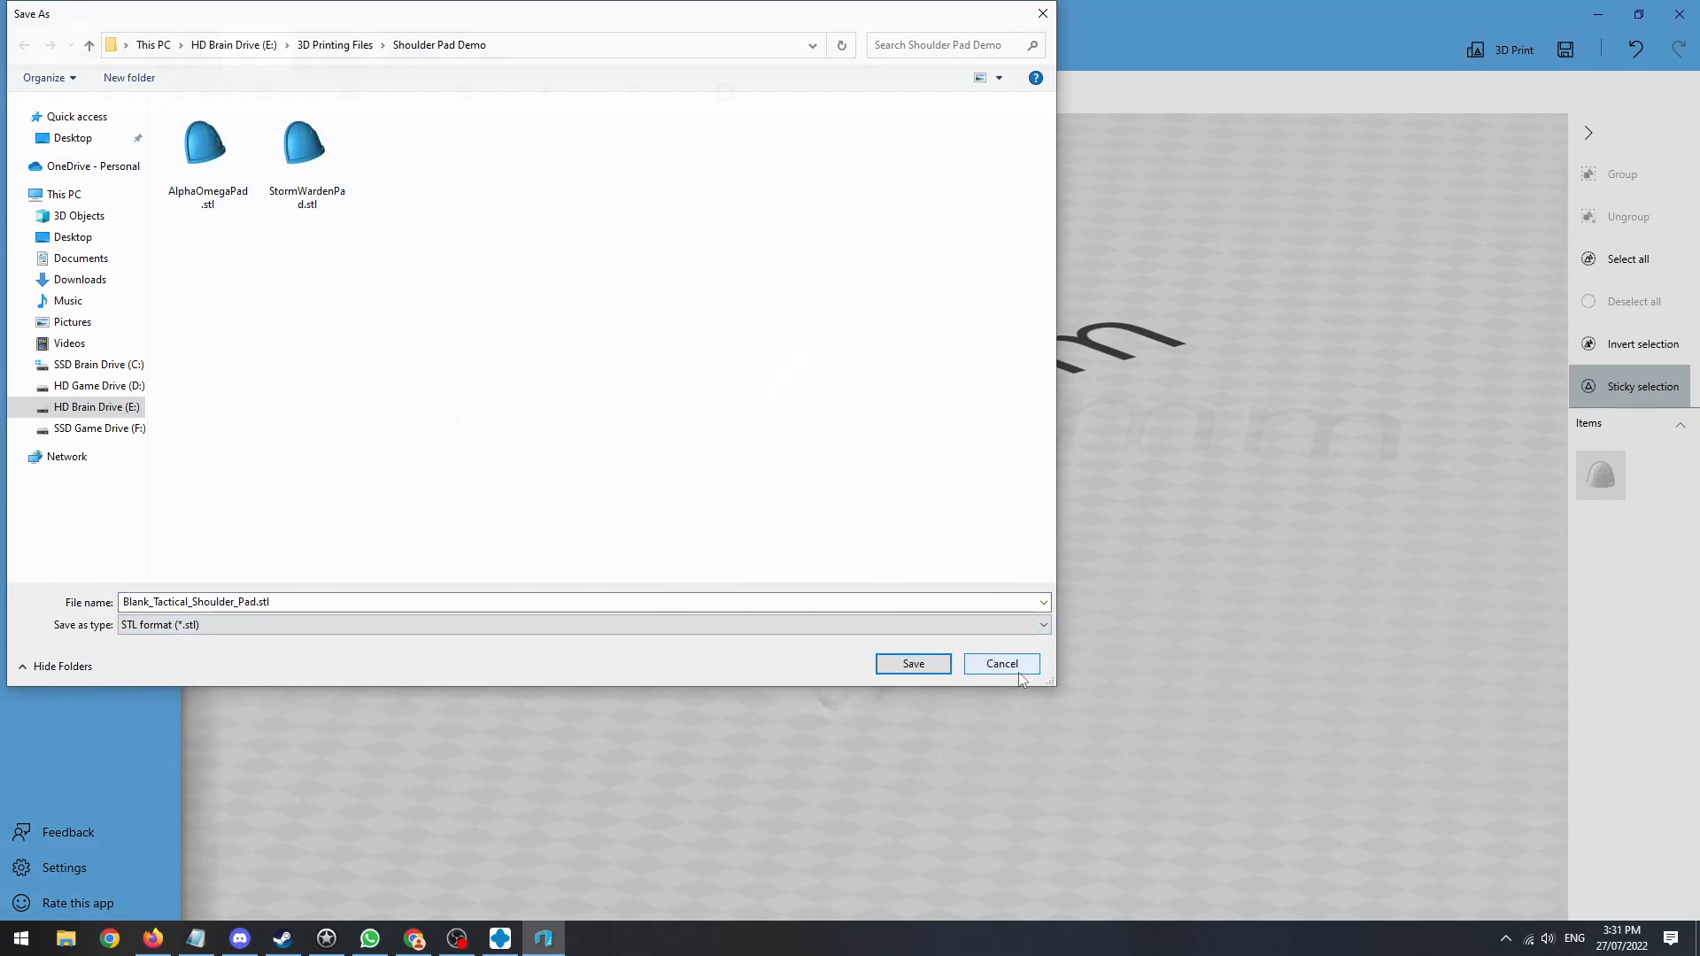
left_click(912, 664)
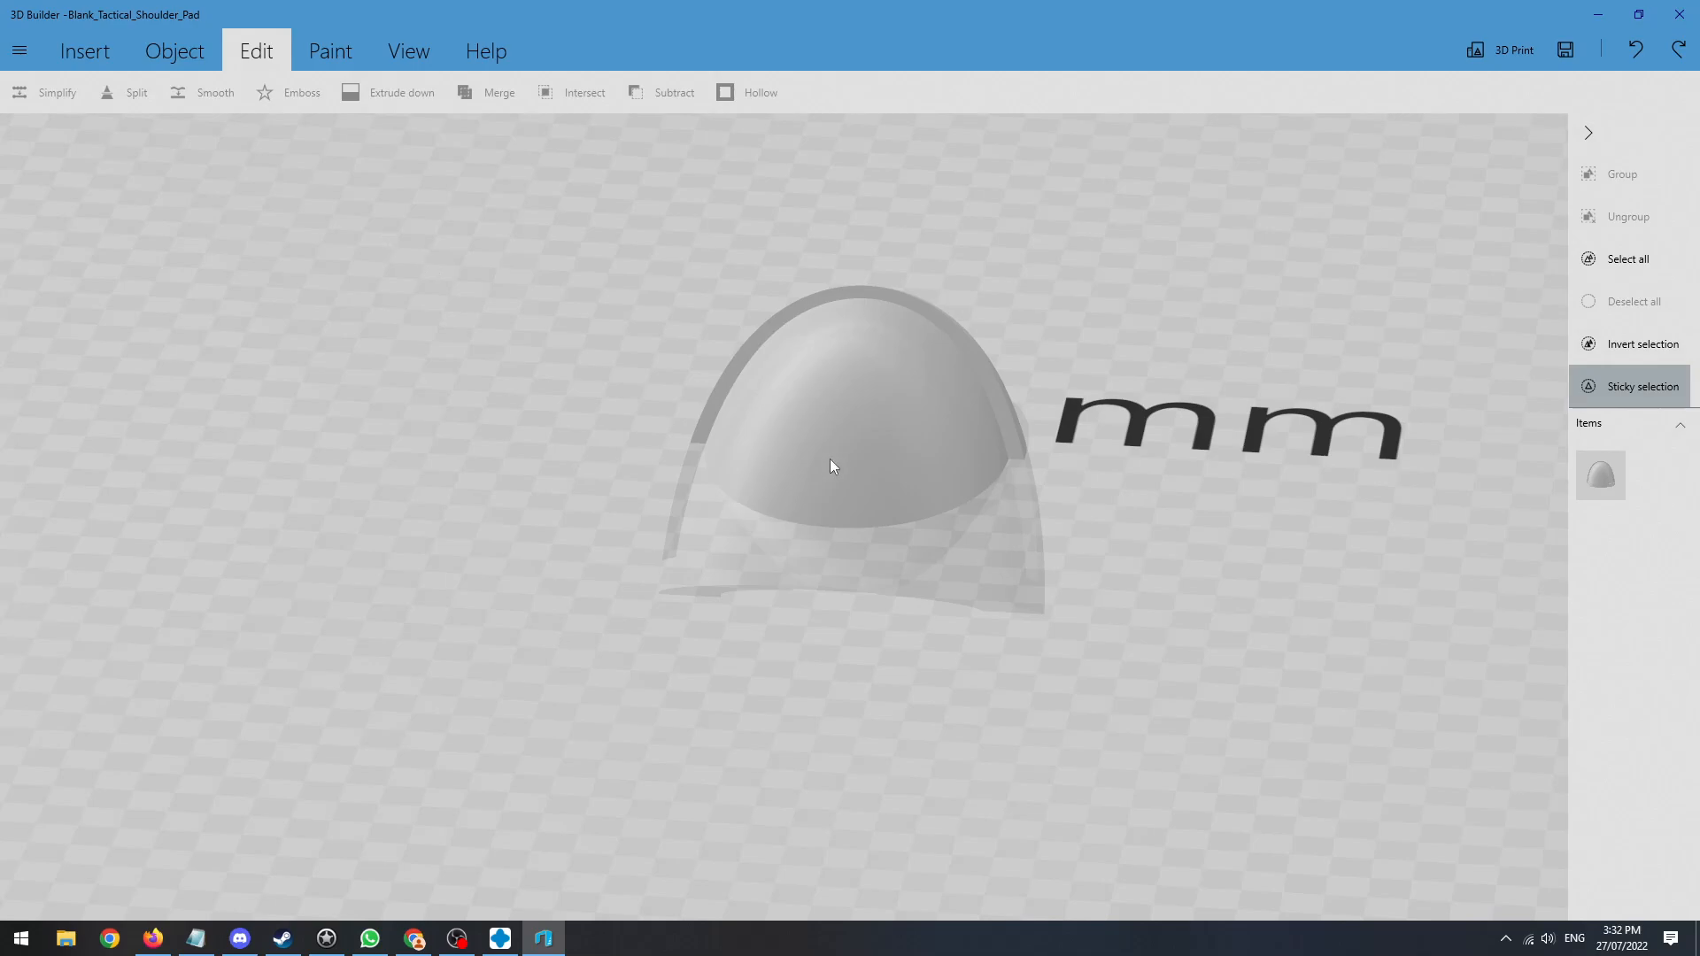
- Select the blank shoulder pad, centre the view on it and start a new emboss
left_click(853, 437)
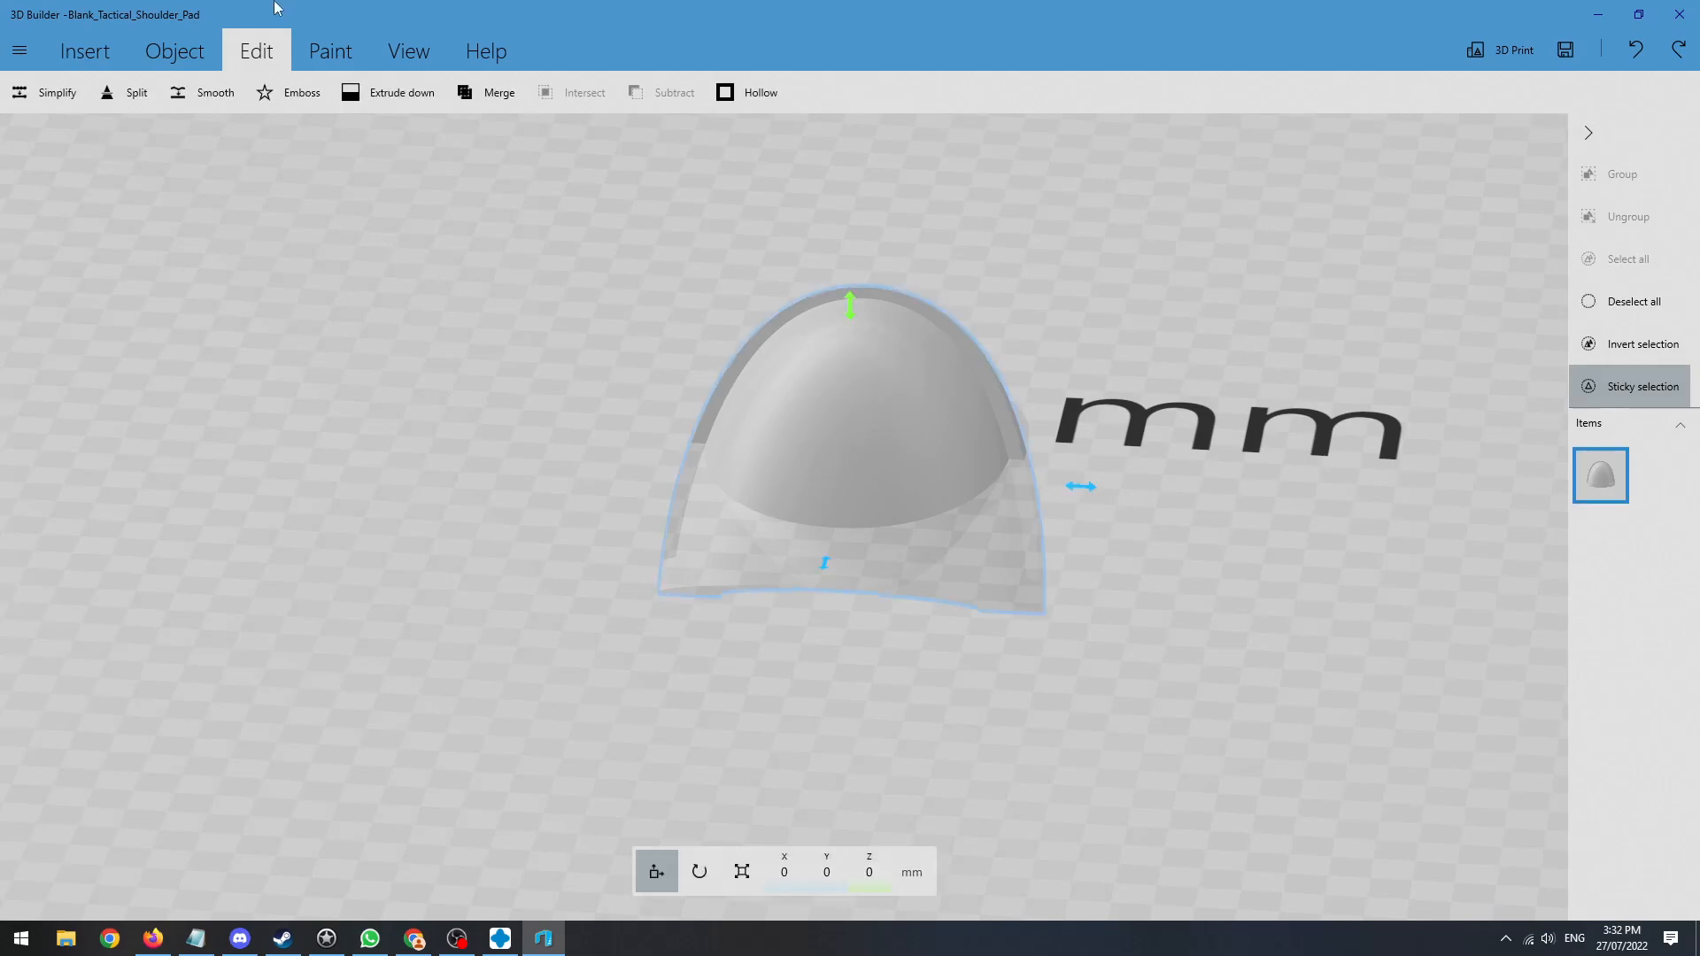
left_click(397, 52)
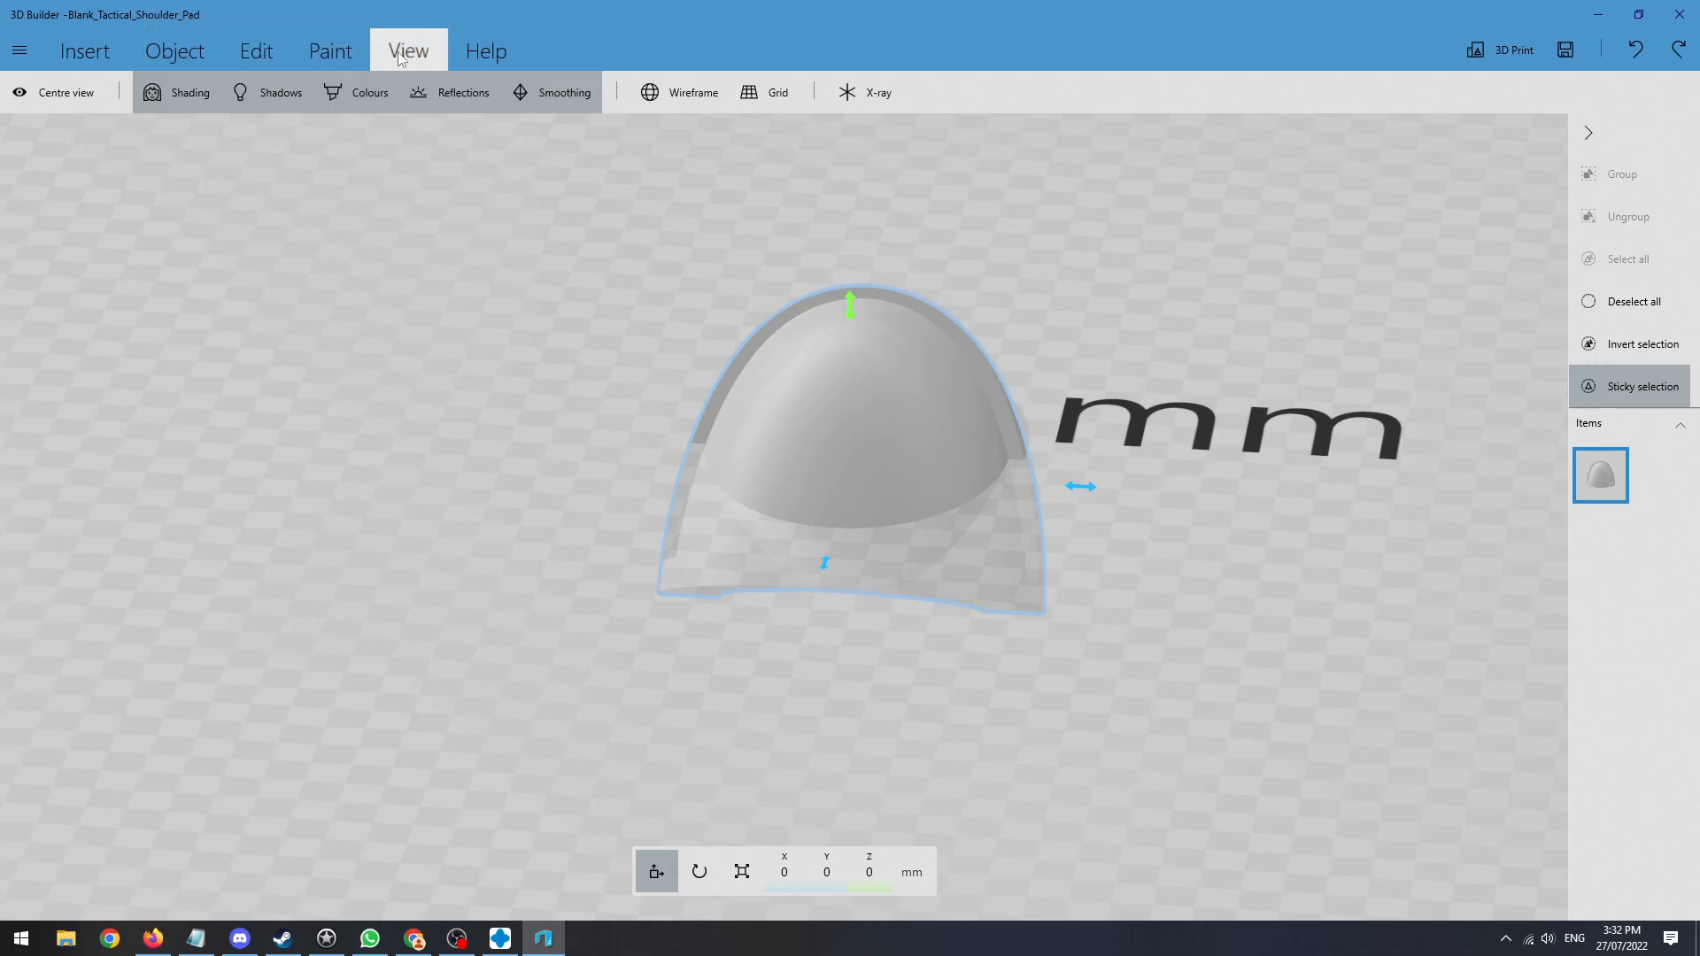
left_click(73, 85)
left_click(277, 54)
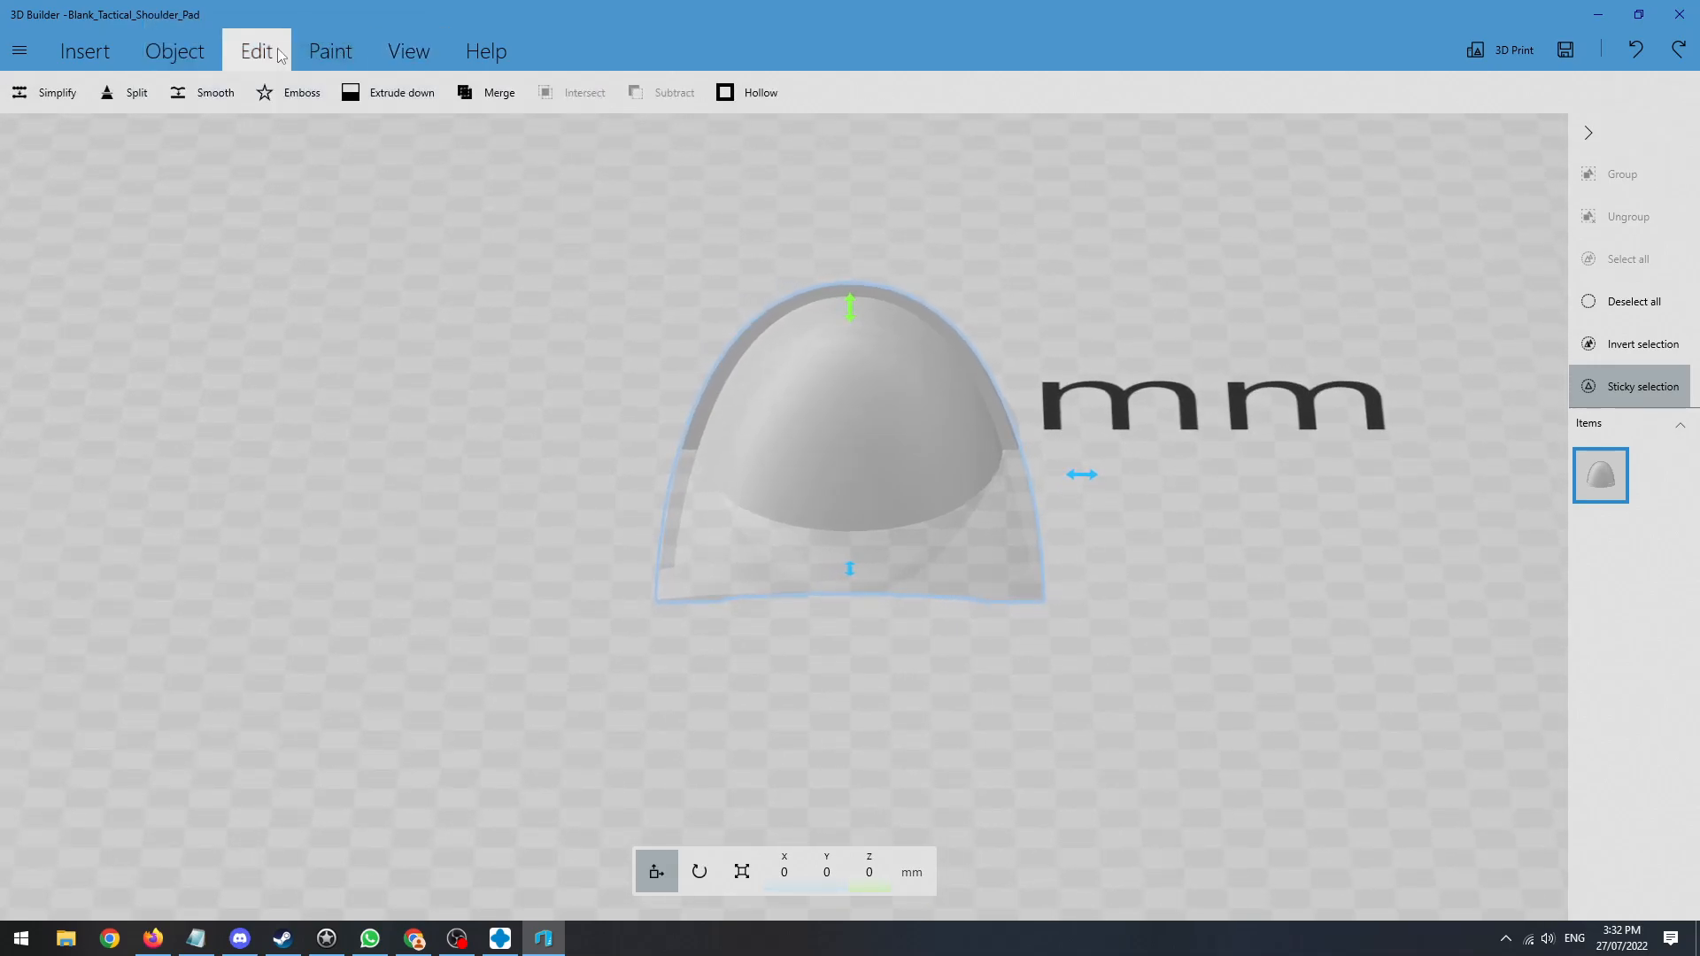
left_click(297, 94)
- Load StormWardenShield.png from the Shoulder Pad Demo folder as the emboss pattern
left_click(179, 65)
left_click(382, 122)
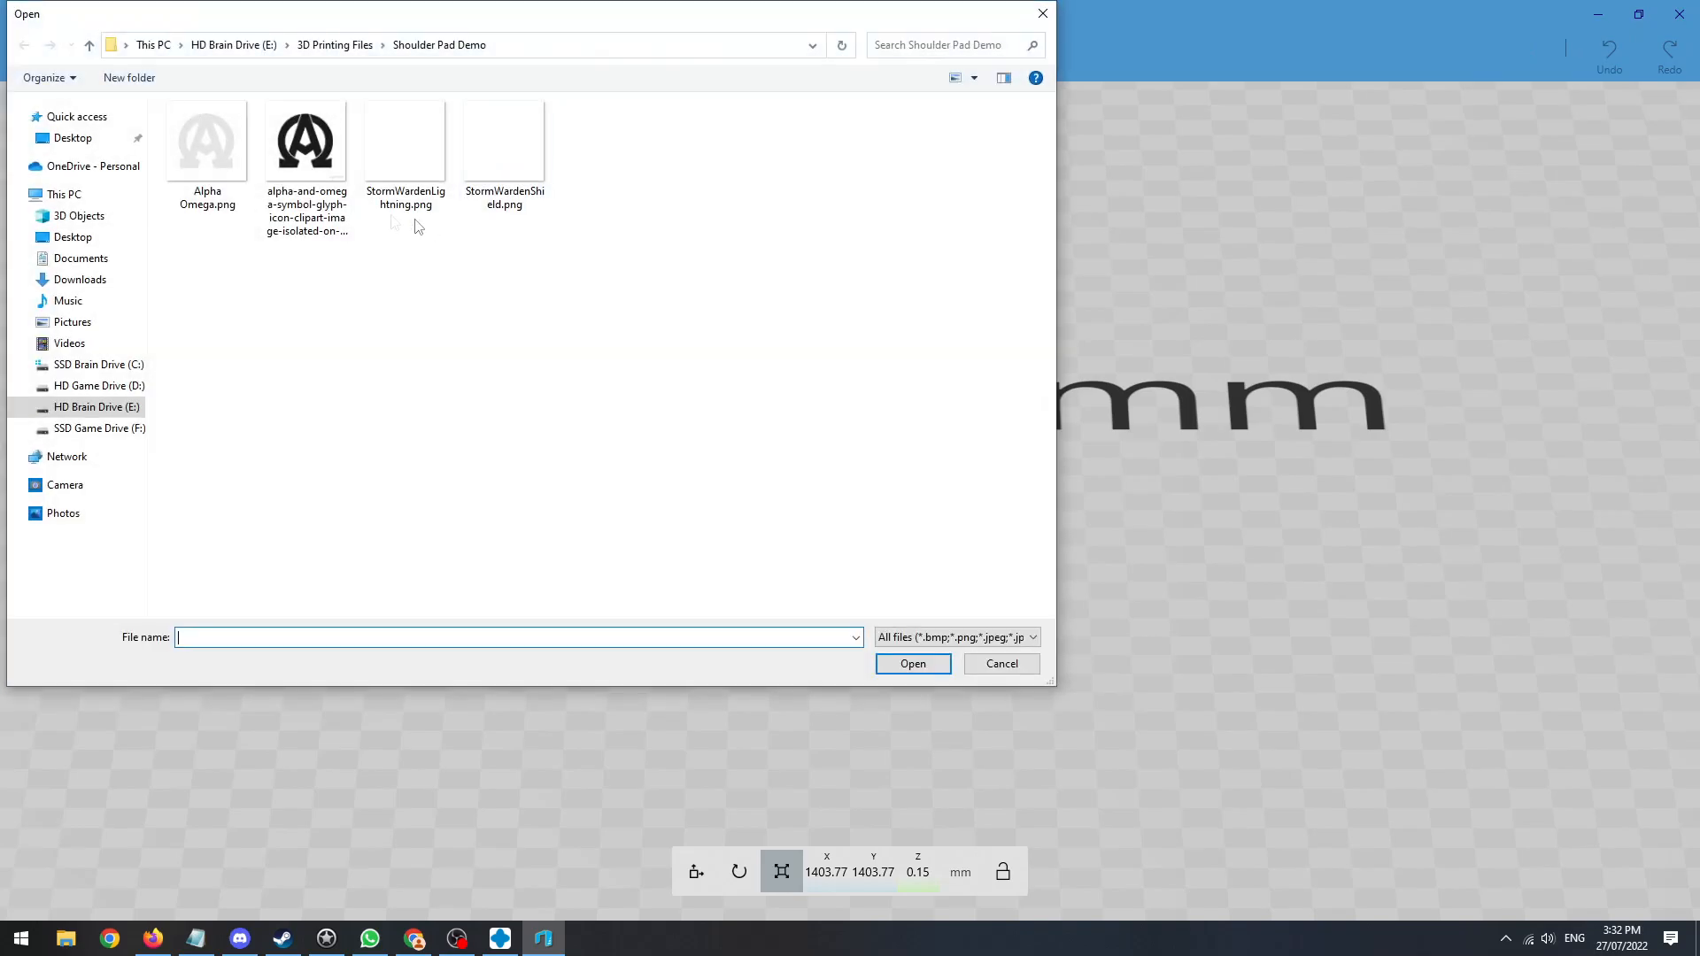
double_click(509, 146)
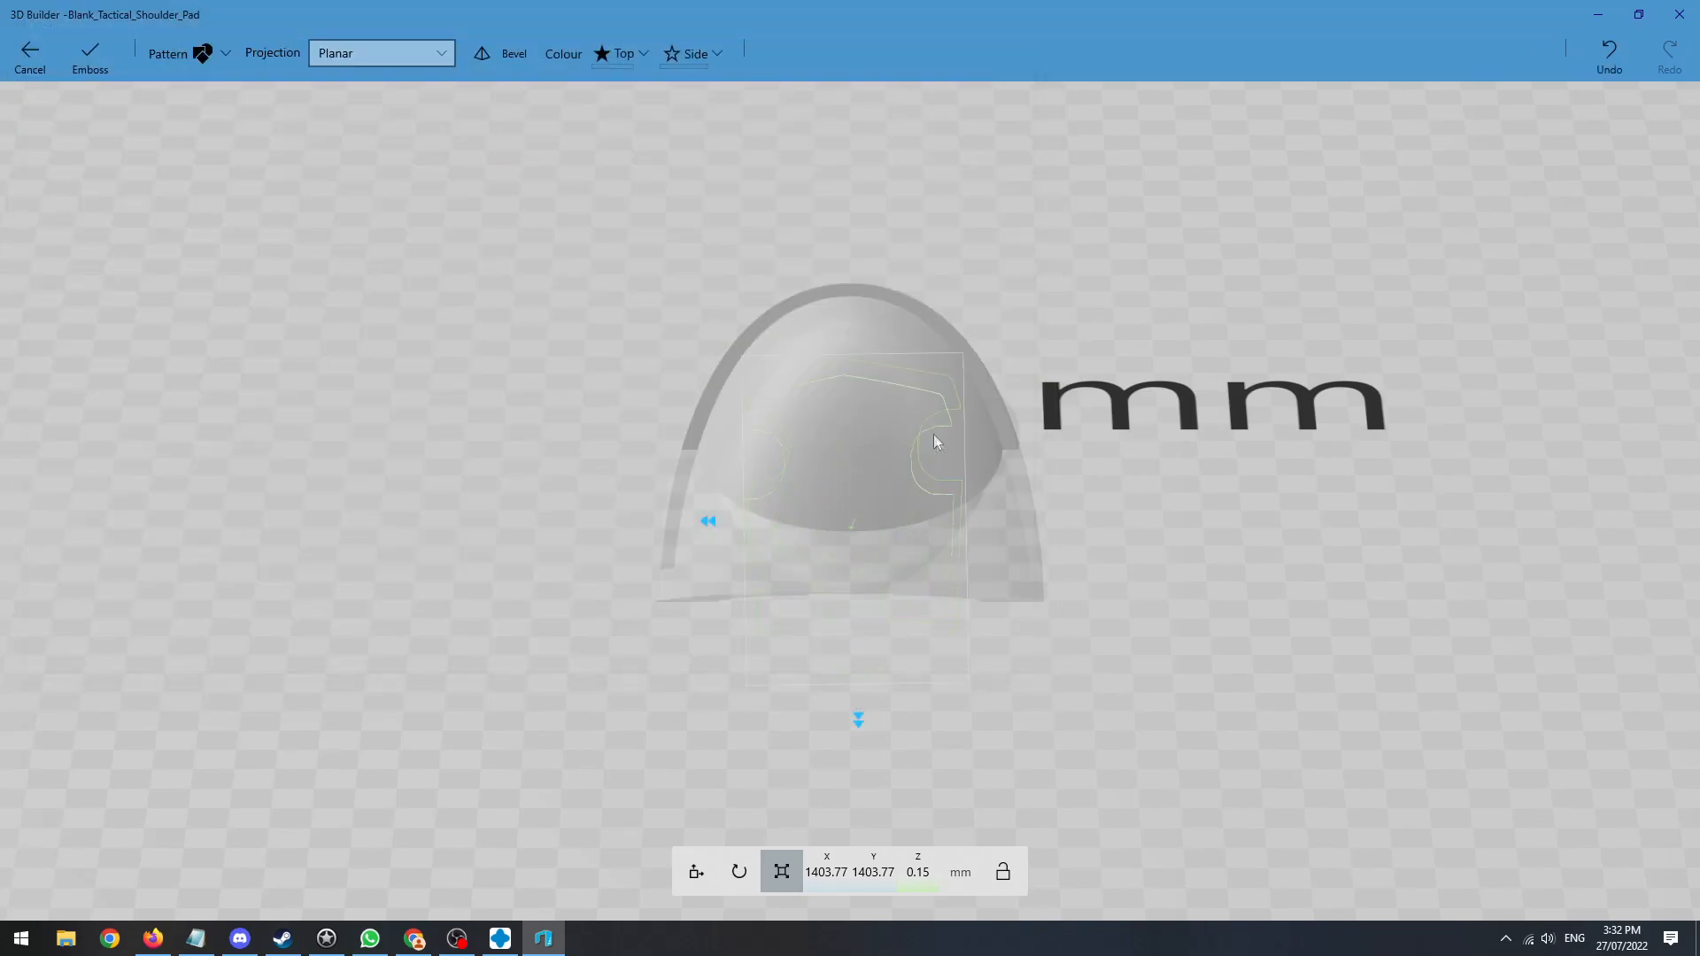
- Shrink the shield pattern to about 1080 mm in X and Y and centre it on the pad's curved face
left_click_drag(862, 595, 858, 558)
left_click_drag(814, 657, 843, 721)
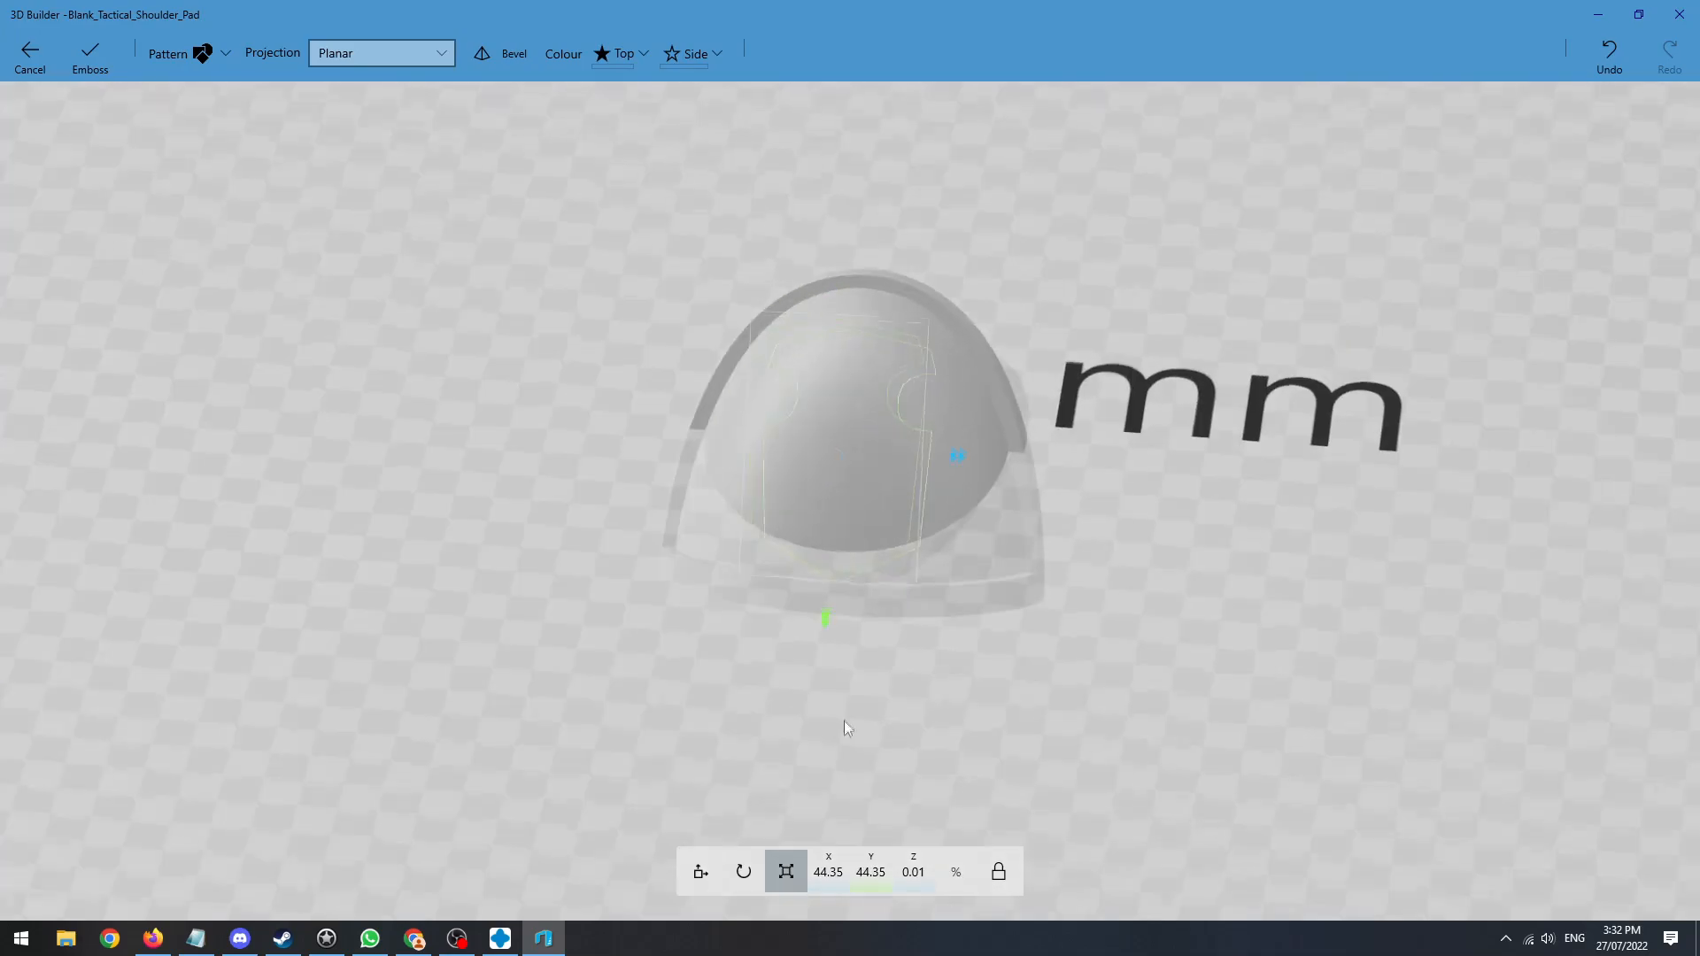
left_click_drag(833, 619, 831, 615)
left_click_drag(853, 497, 860, 476)
- Set the shield pattern's Z size to 0.25 mm and apply the emboss to the pad
left_click_drag(959, 577, 1023, 465)
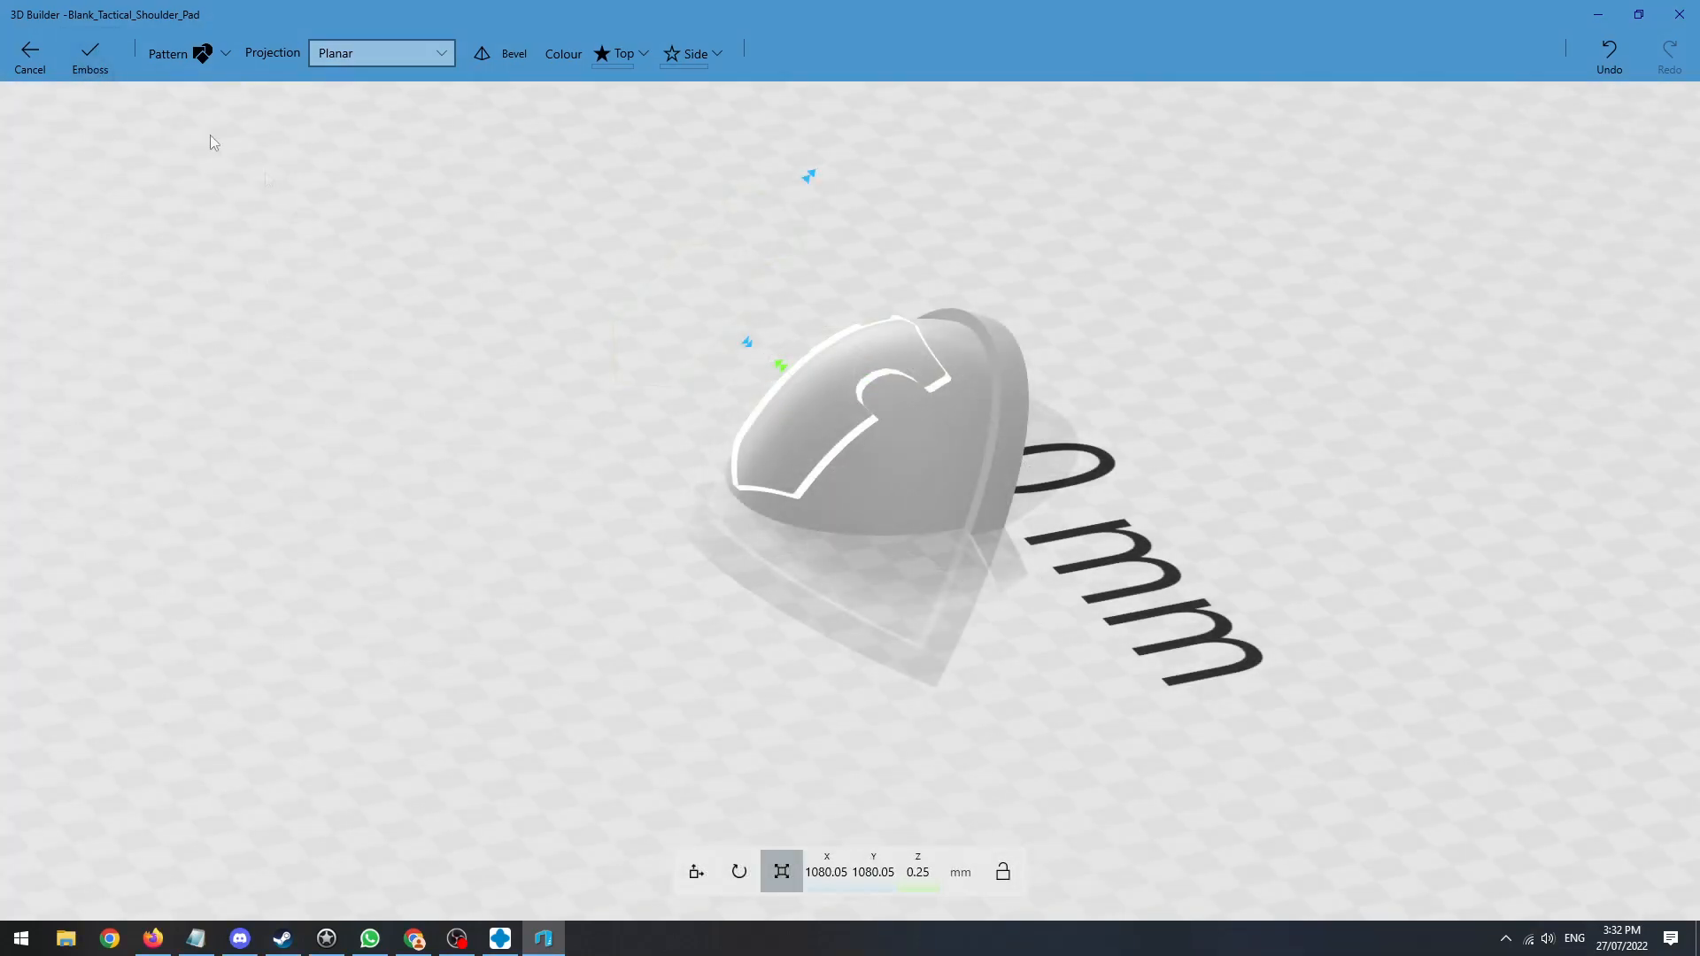
left_click(91, 64)
left_click_drag(378, 569, 840, 616)
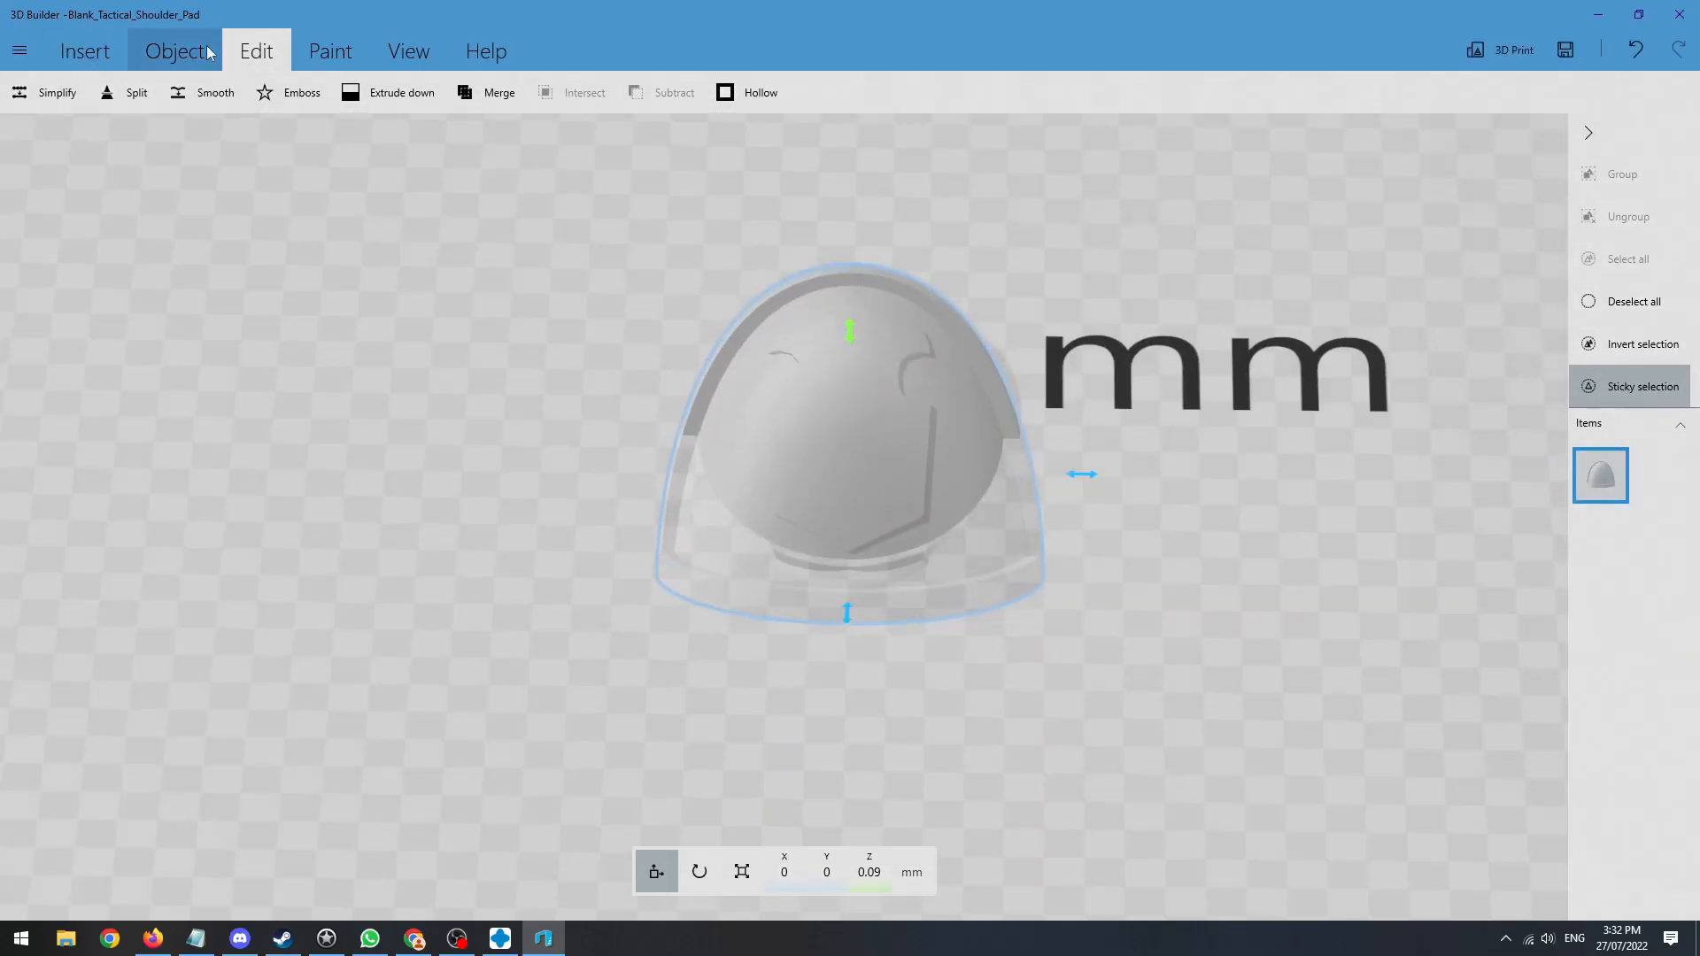
- Start another emboss on the shoulder pad and load StormWardenLightning.png as its pattern
left_click(280, 99)
left_click(202, 53)
left_click(345, 125)
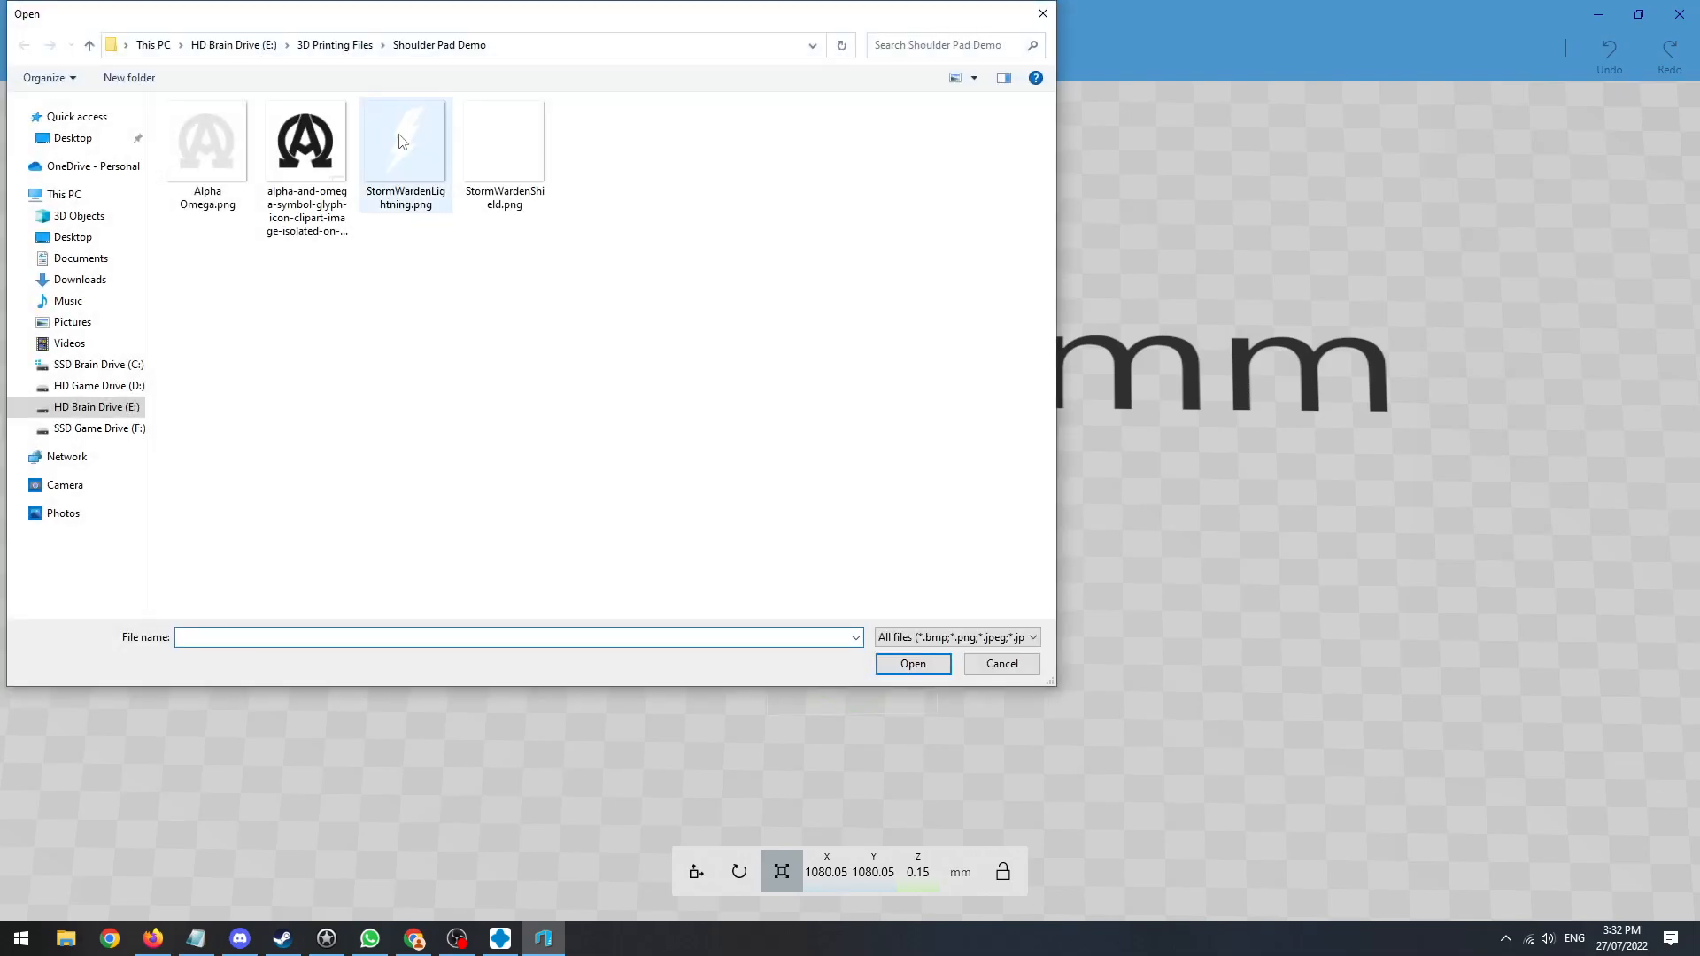
double_click(401, 142)
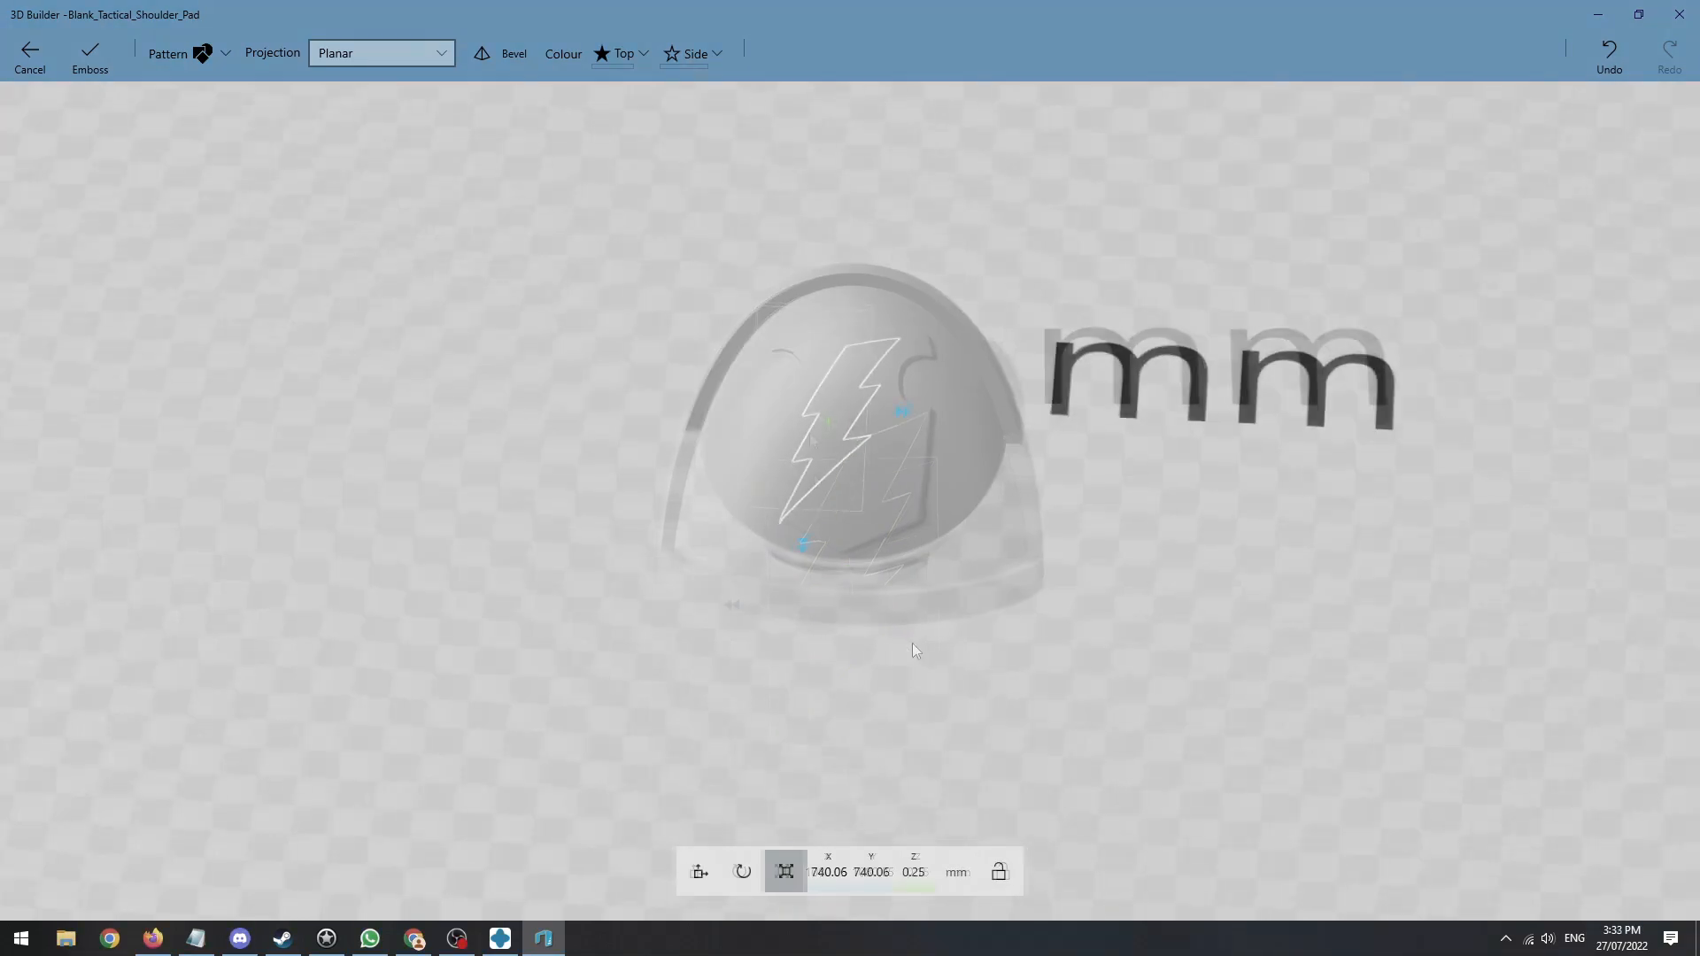
- Try embossing the lightning bolt at about 740 mm in X and Y with a Z size of 0.25 mm, and undo it
left_click(98, 62)
left_click_drag(288, 542, 820, 370)
left_click_drag(949, 347, 526, 413)
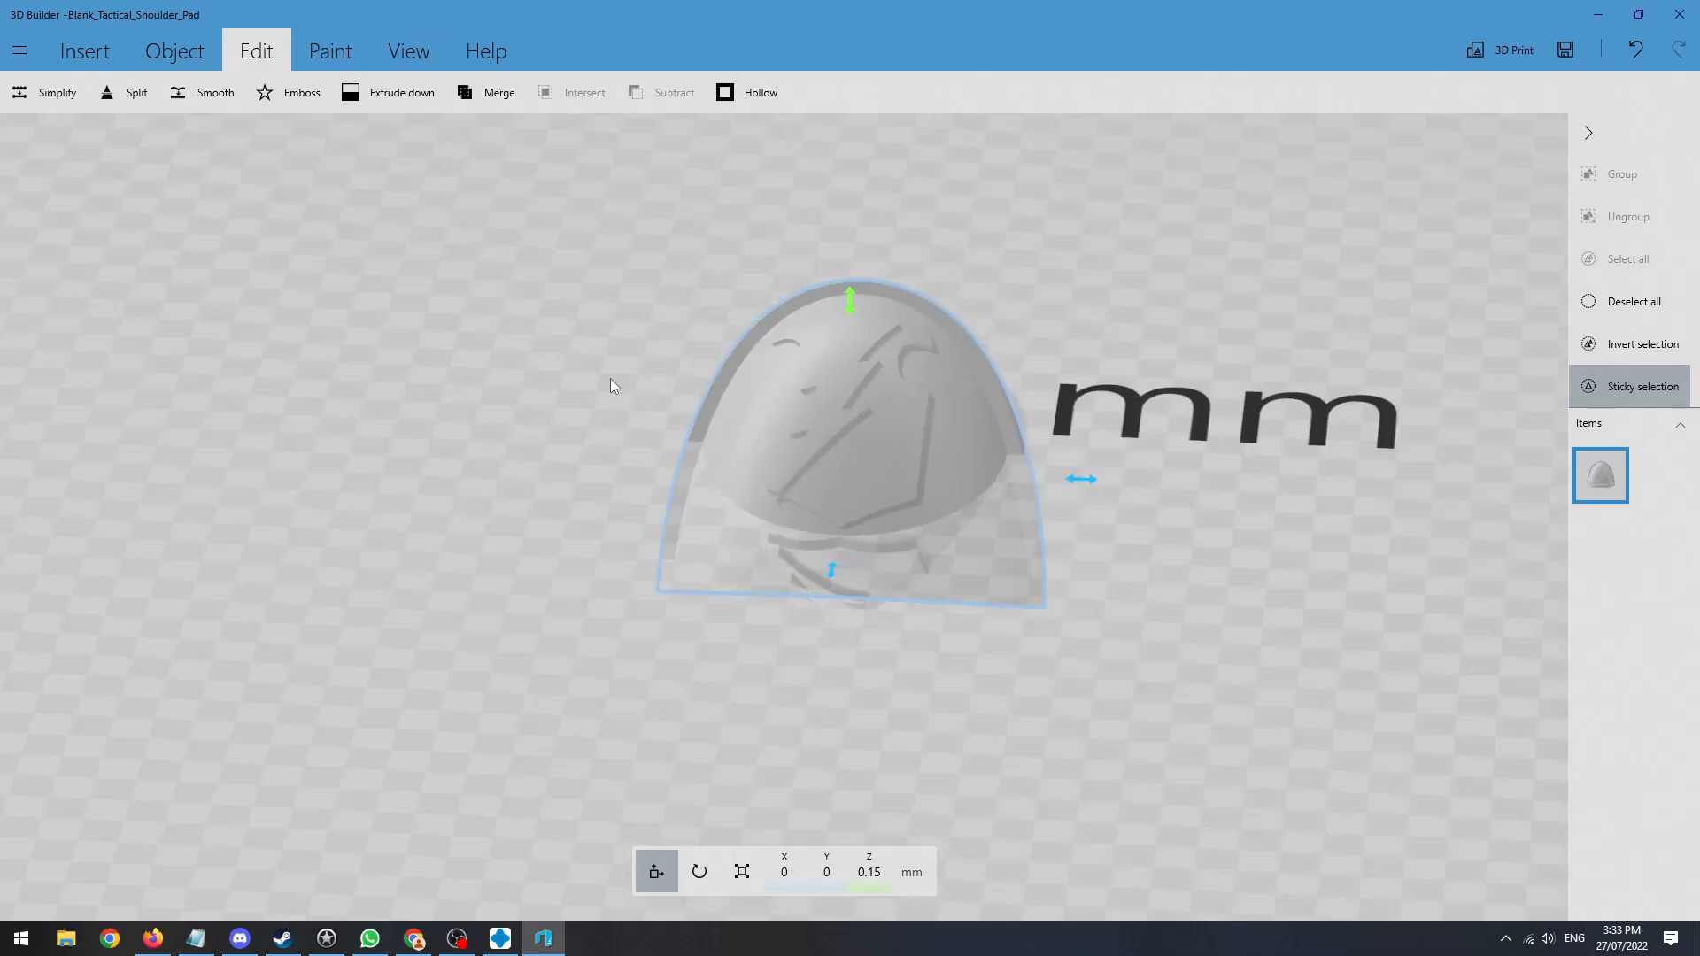
key("ctrl+z")
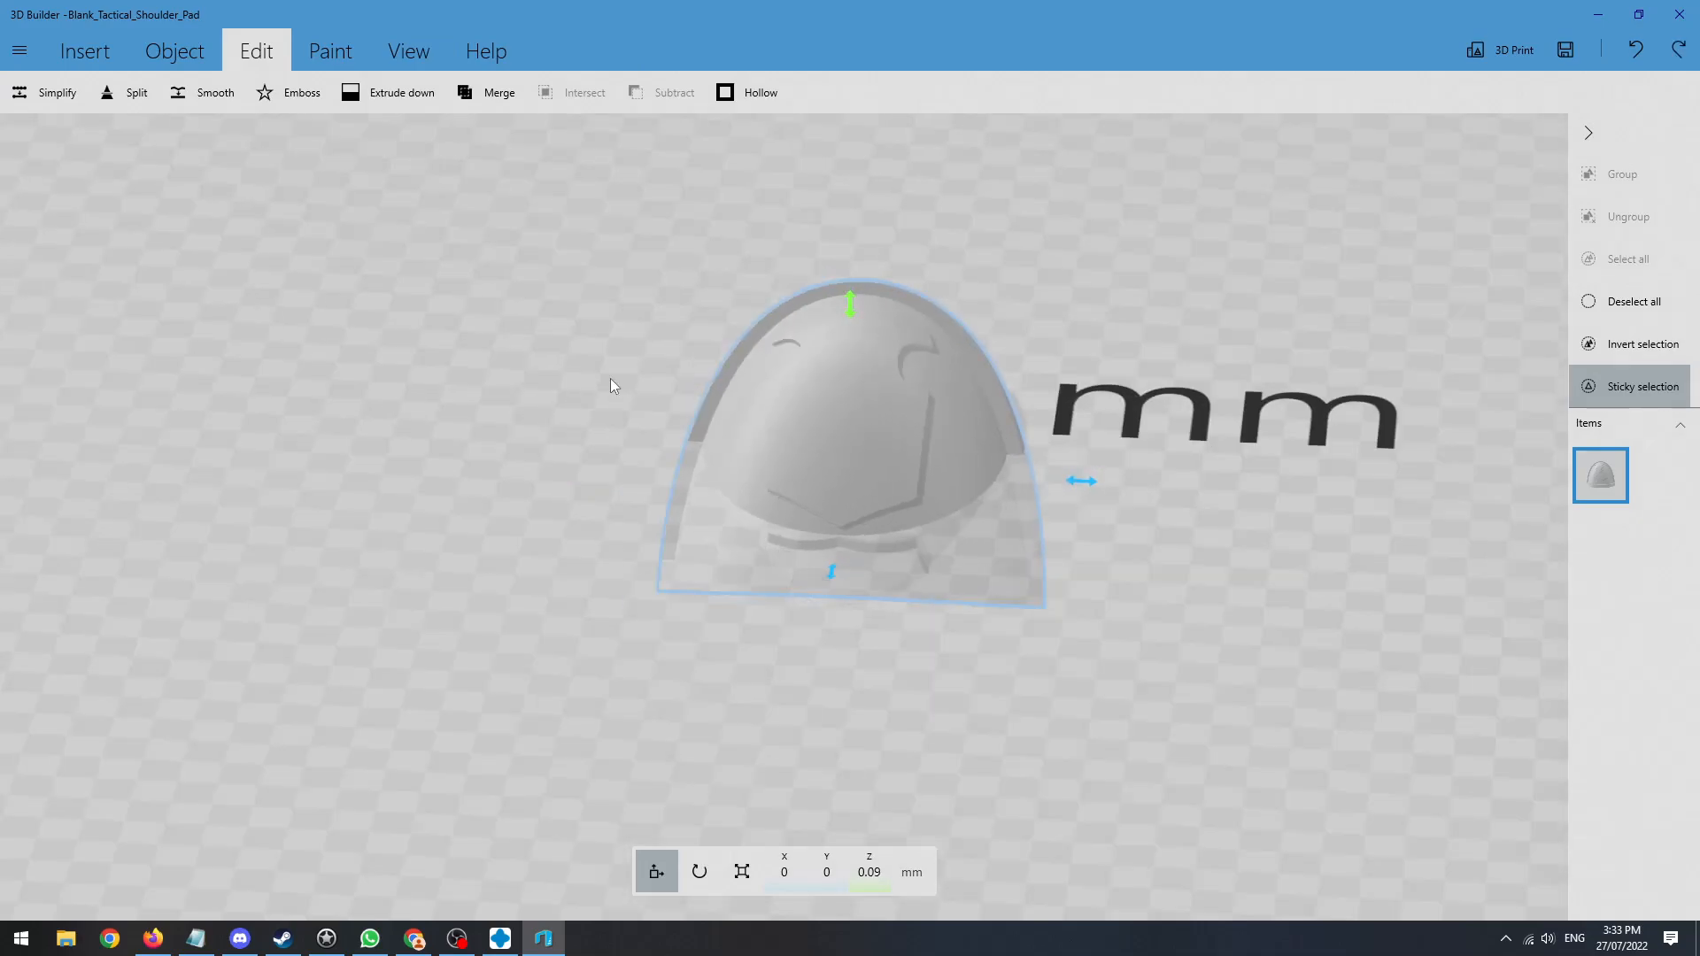
- Restart the lightning bolt emboss and fit the pattern over the shield at about 606 mm in X and Y
left_click(297, 94)
left_click(853, 398)
left_click(999, 871)
left_click_drag(1056, 831, 1014, 678)
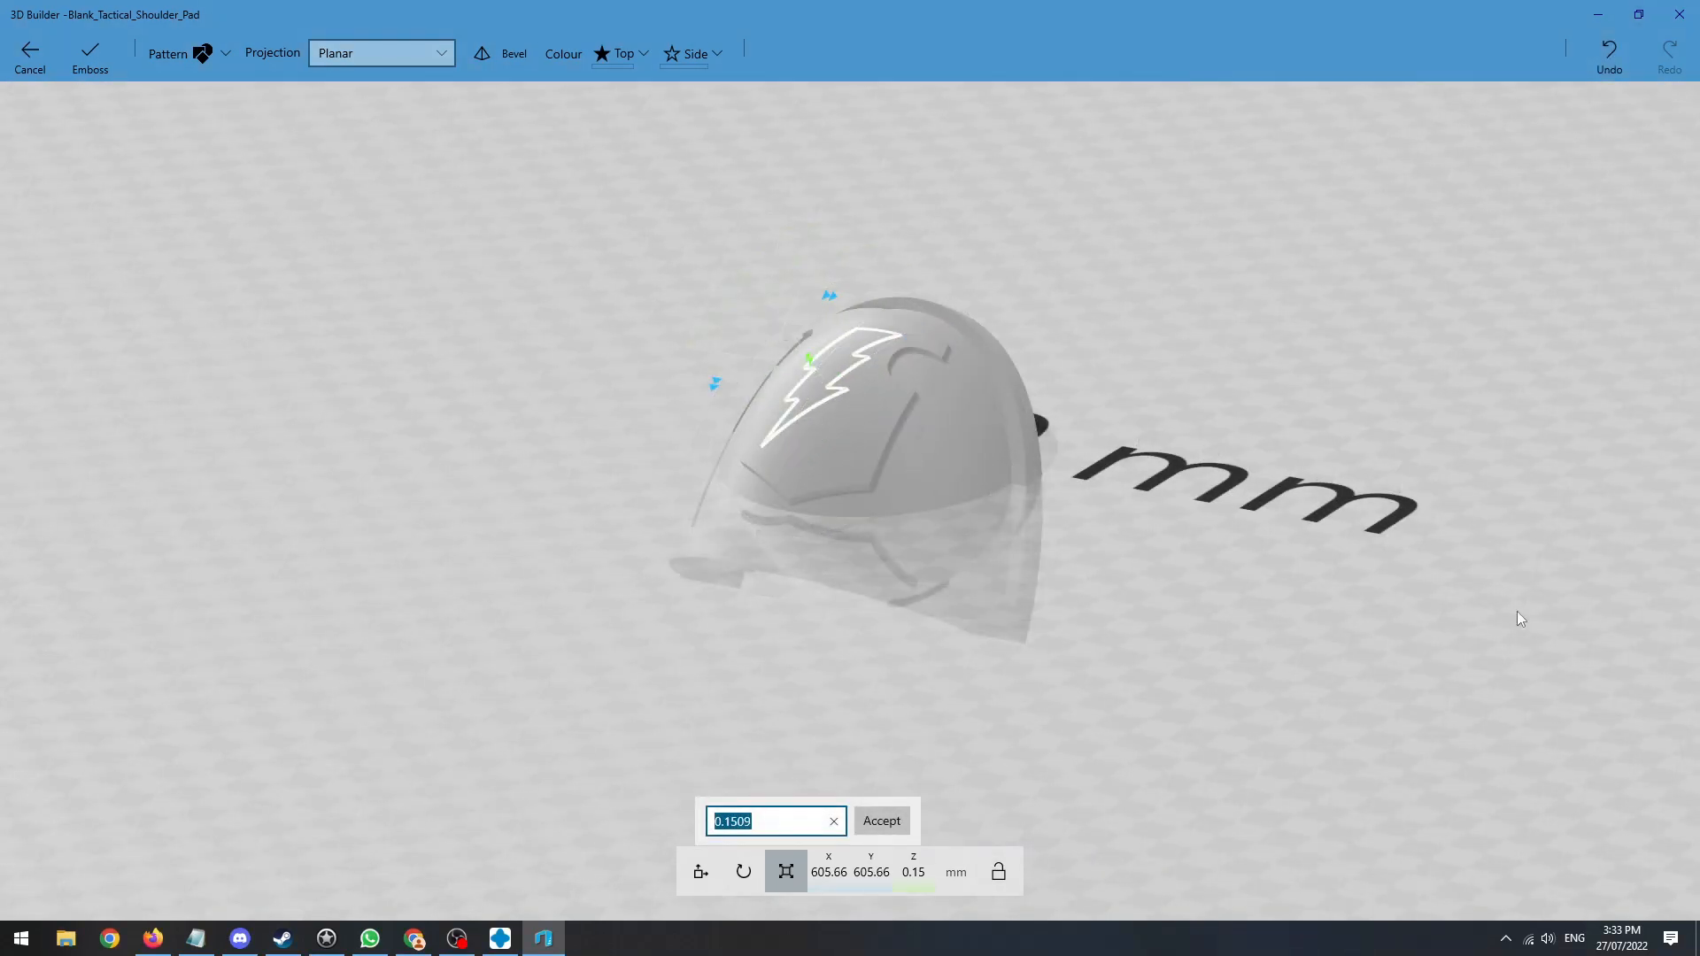
- Set the lightning bolt's Z size to -0.25 mm and apply the emboss to the pad
type("-.25")
left_click(888, 822)
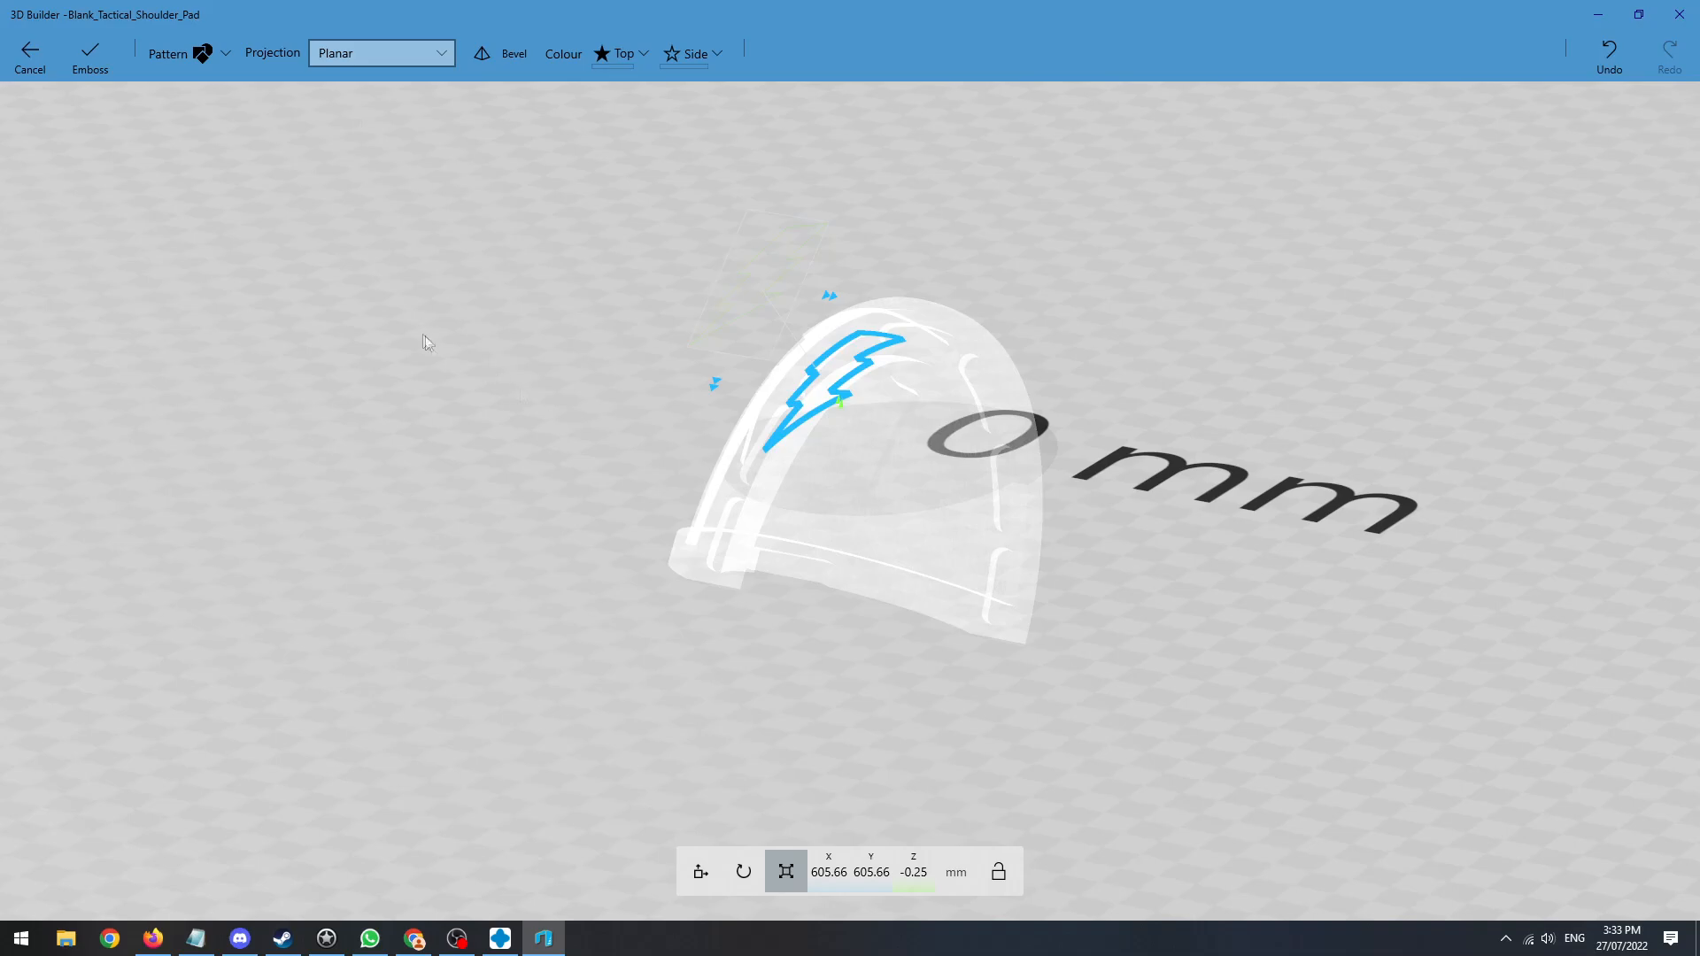
left_click(91, 55)
left_click_drag(433, 618, 882, 464)
left_click_drag(855, 304, 873, 214)
left_click(1138, 493)
left_click_drag(1139, 493, 960, 293)
left_click_drag(746, 302, 672, 417)
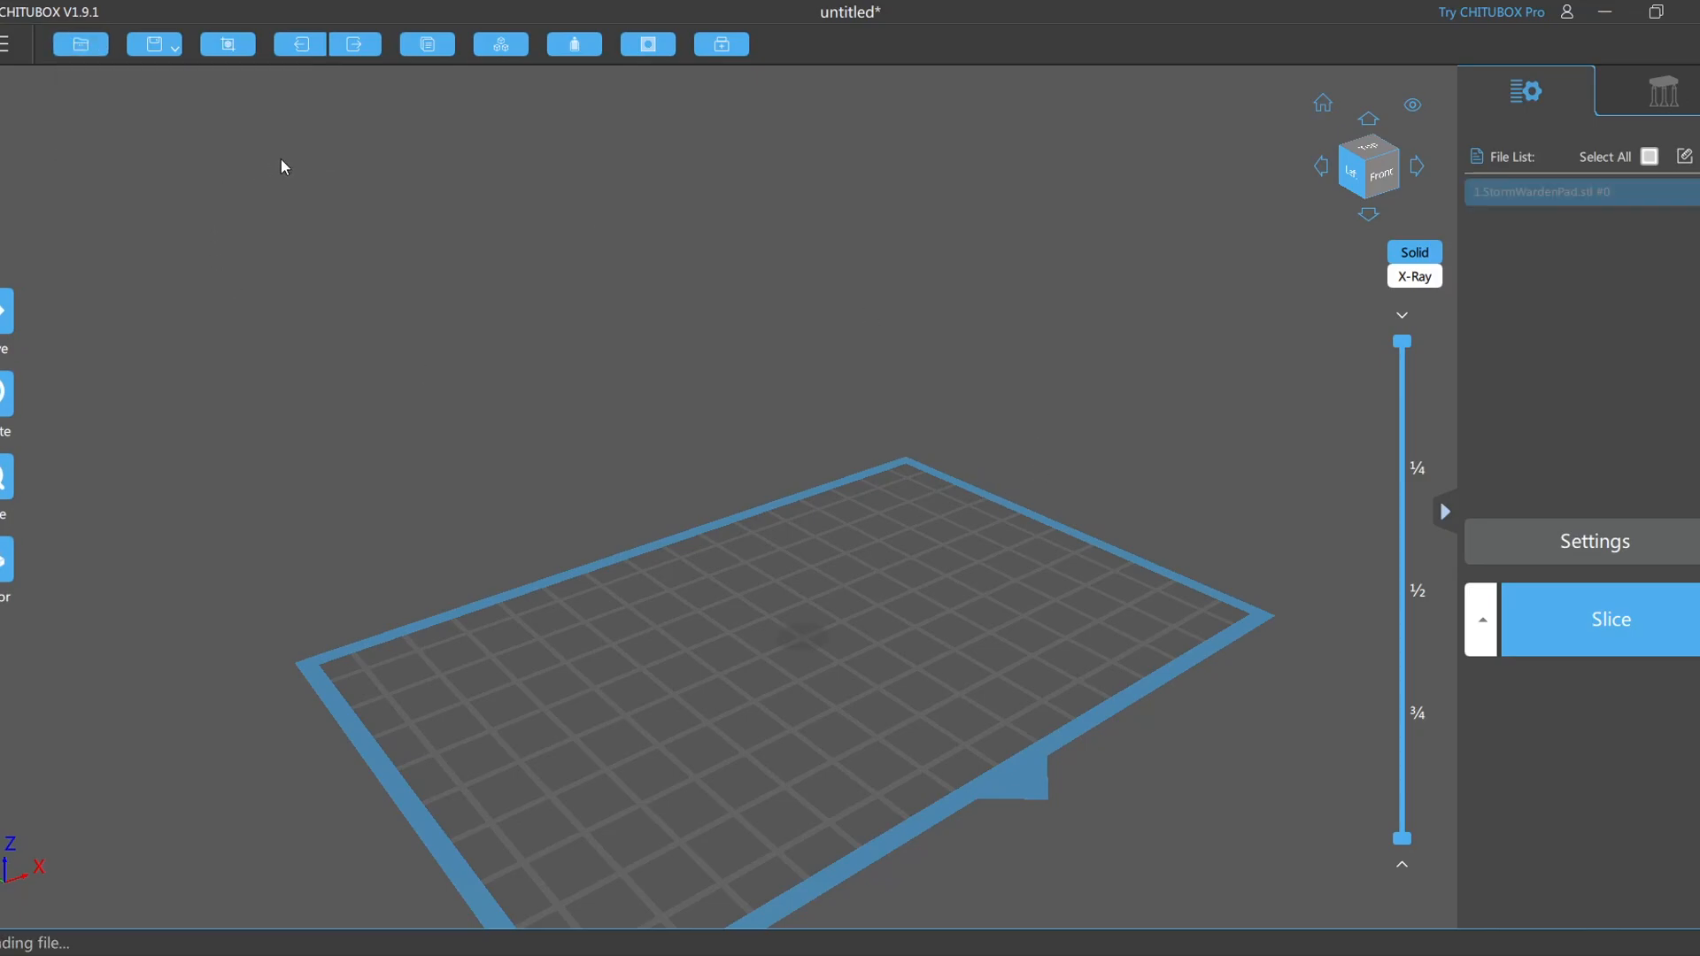
- In CHITUBOX, add supports with a raft to the tilted StormWardenPad.stl model
left_click_drag(657, 797, 822, 594)
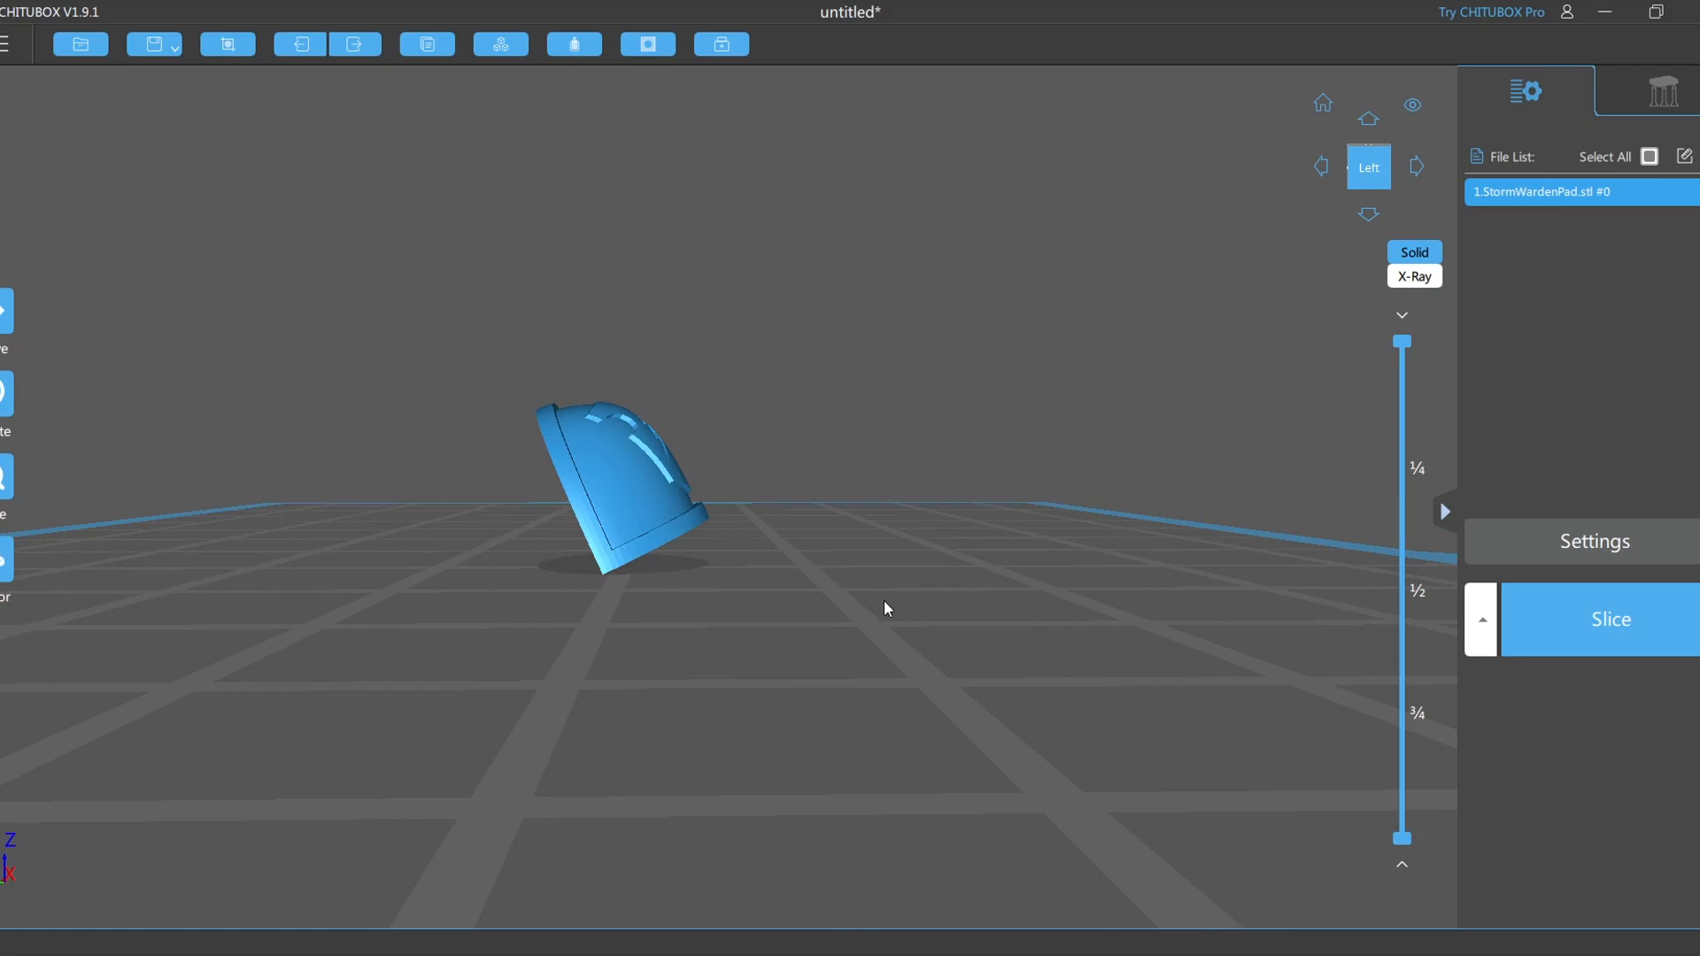
left_click_drag(1223, 403, 857, 486)
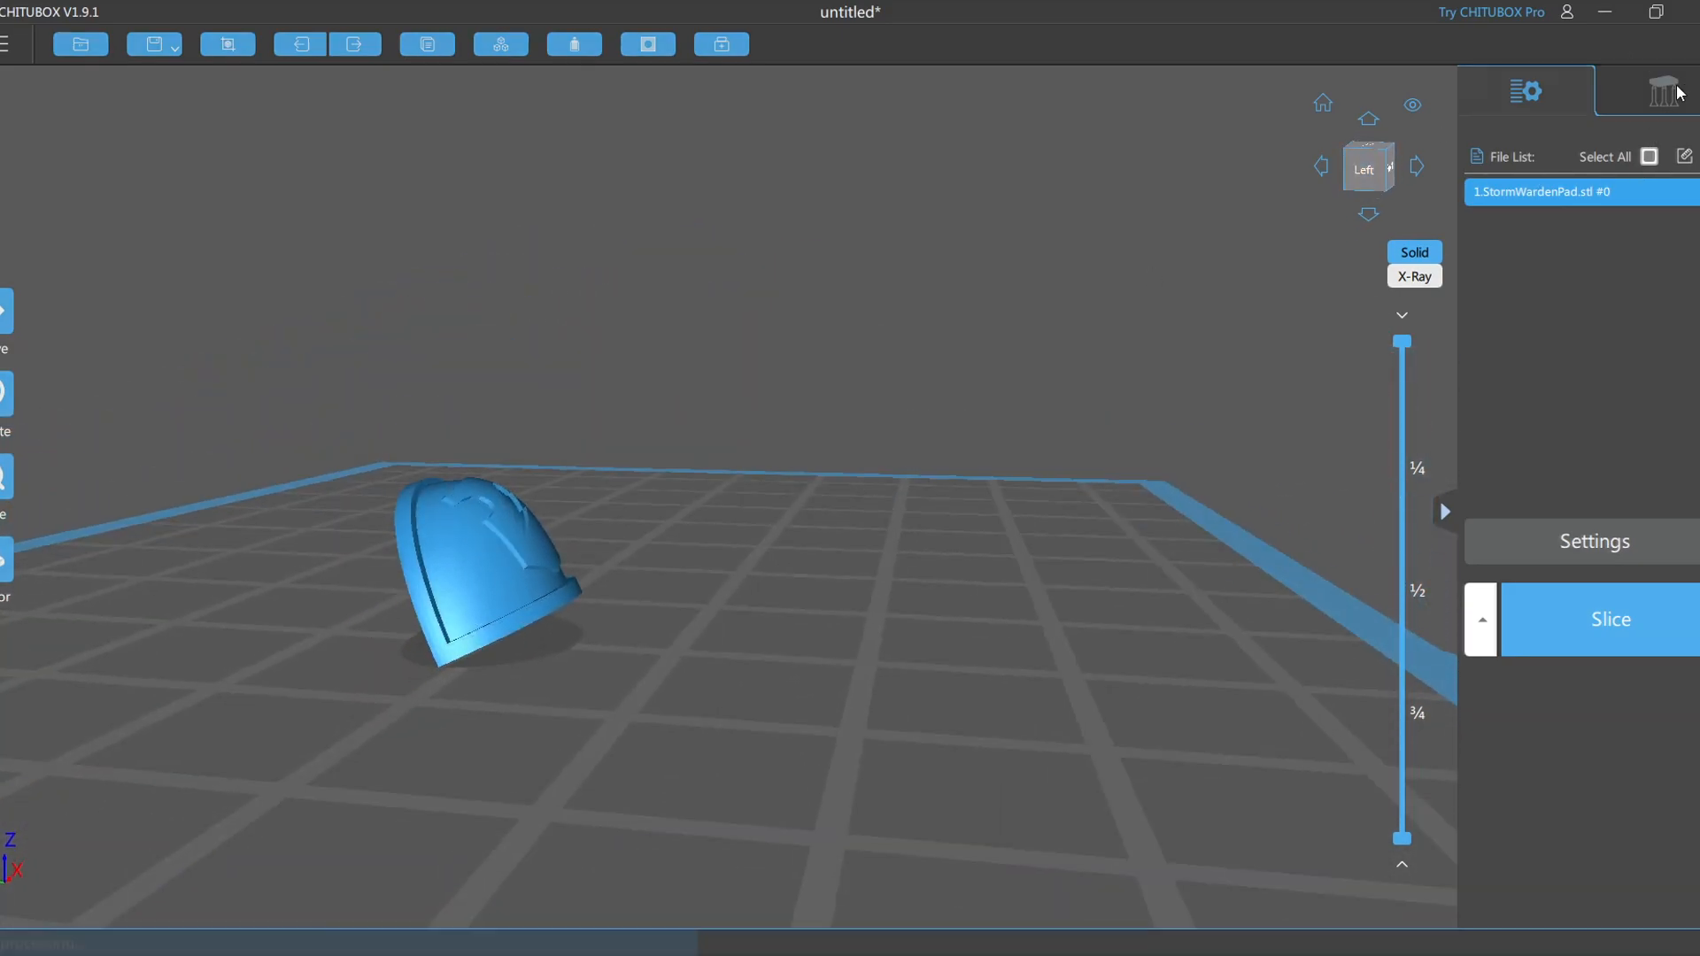
left_click(1664, 91)
left_click_drag(742, 679, 1283, 470)
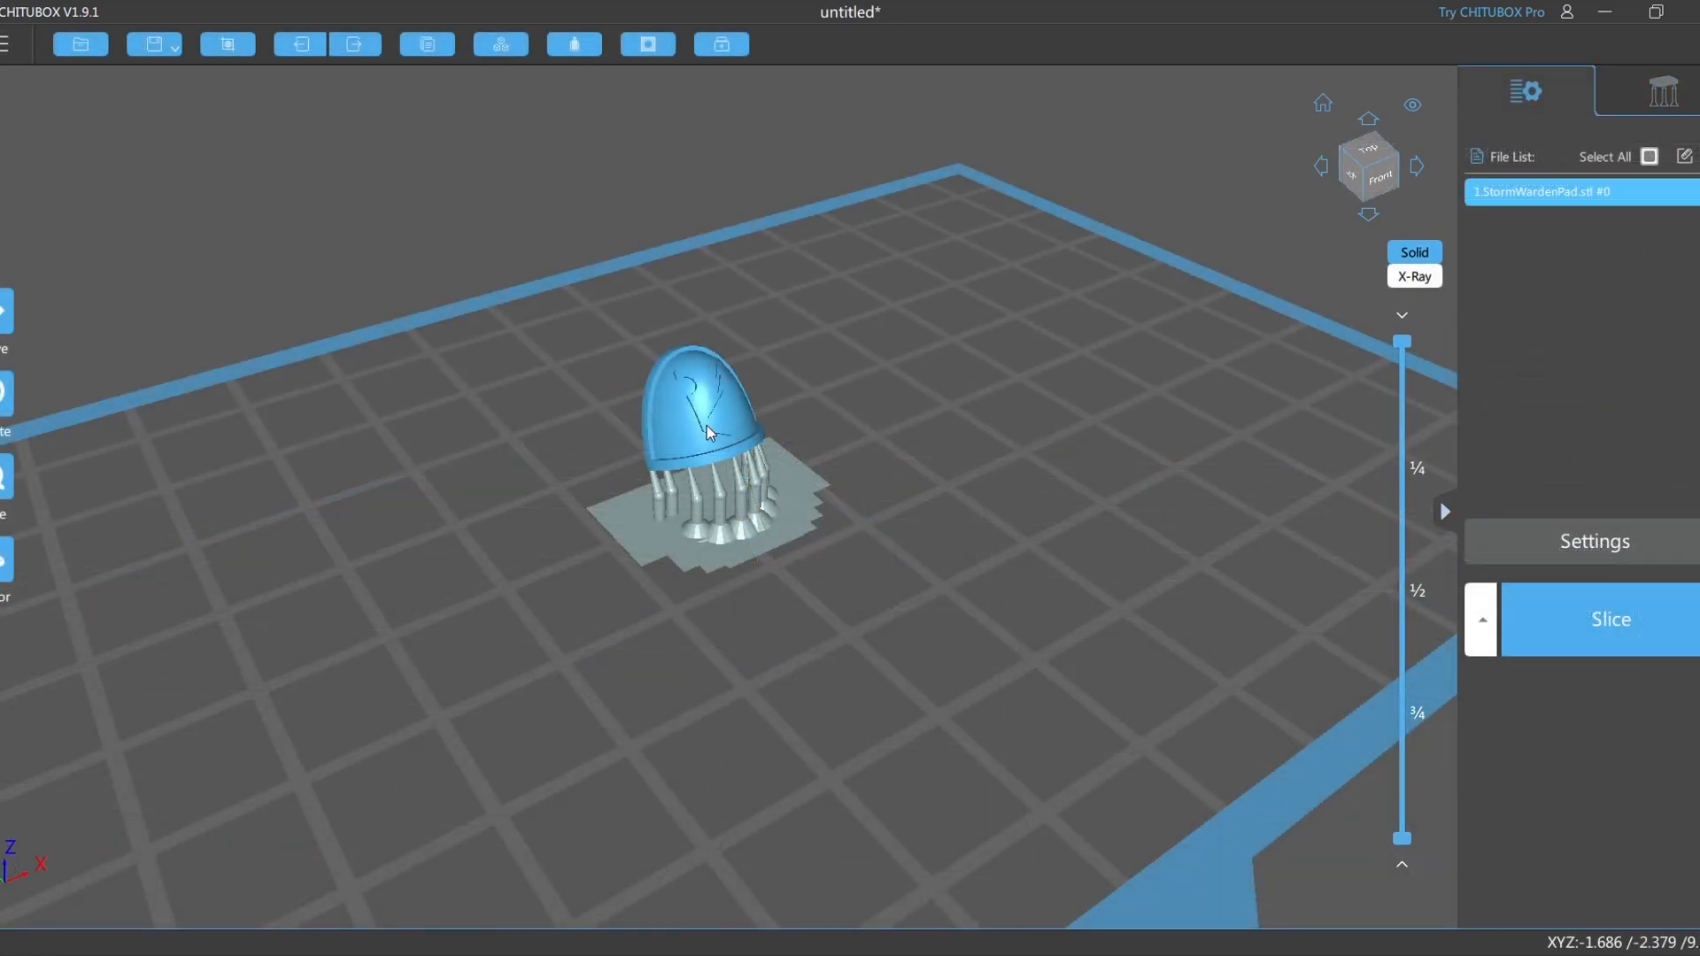
- Duplicate the supported shoulder pad into a grid of 18 pads on the build plate
left_click(434, 47)
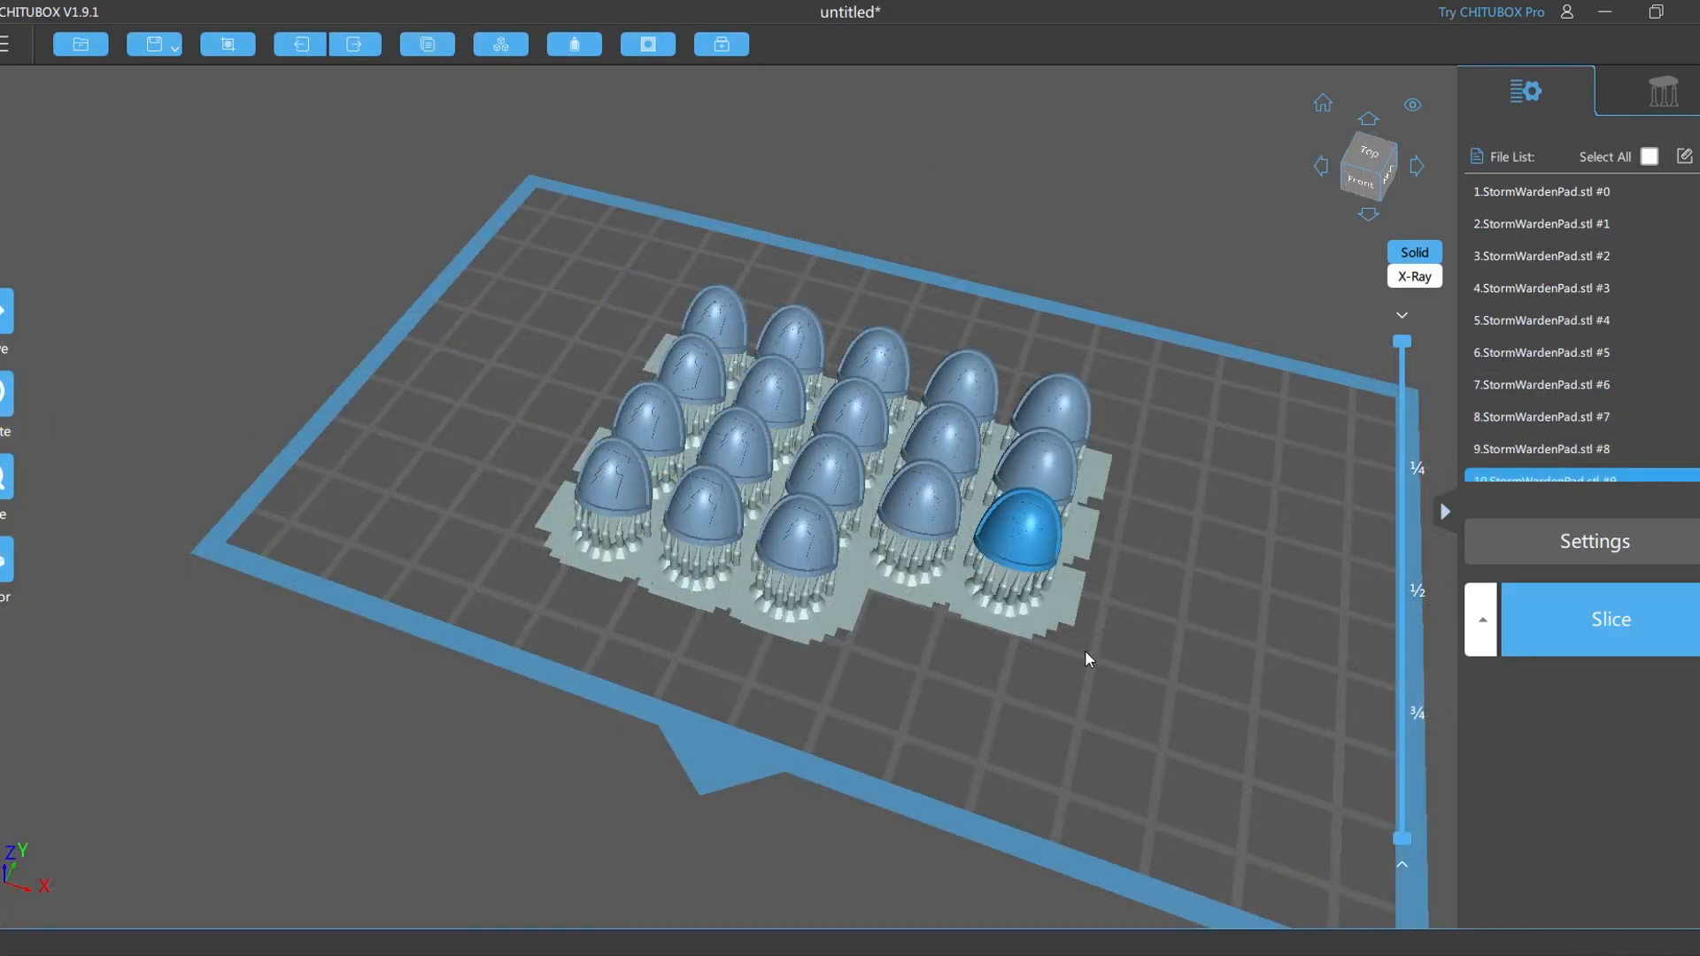
right_click_drag(1085, 652, 1029, 593)
scroll(799, 400, "up", 5)
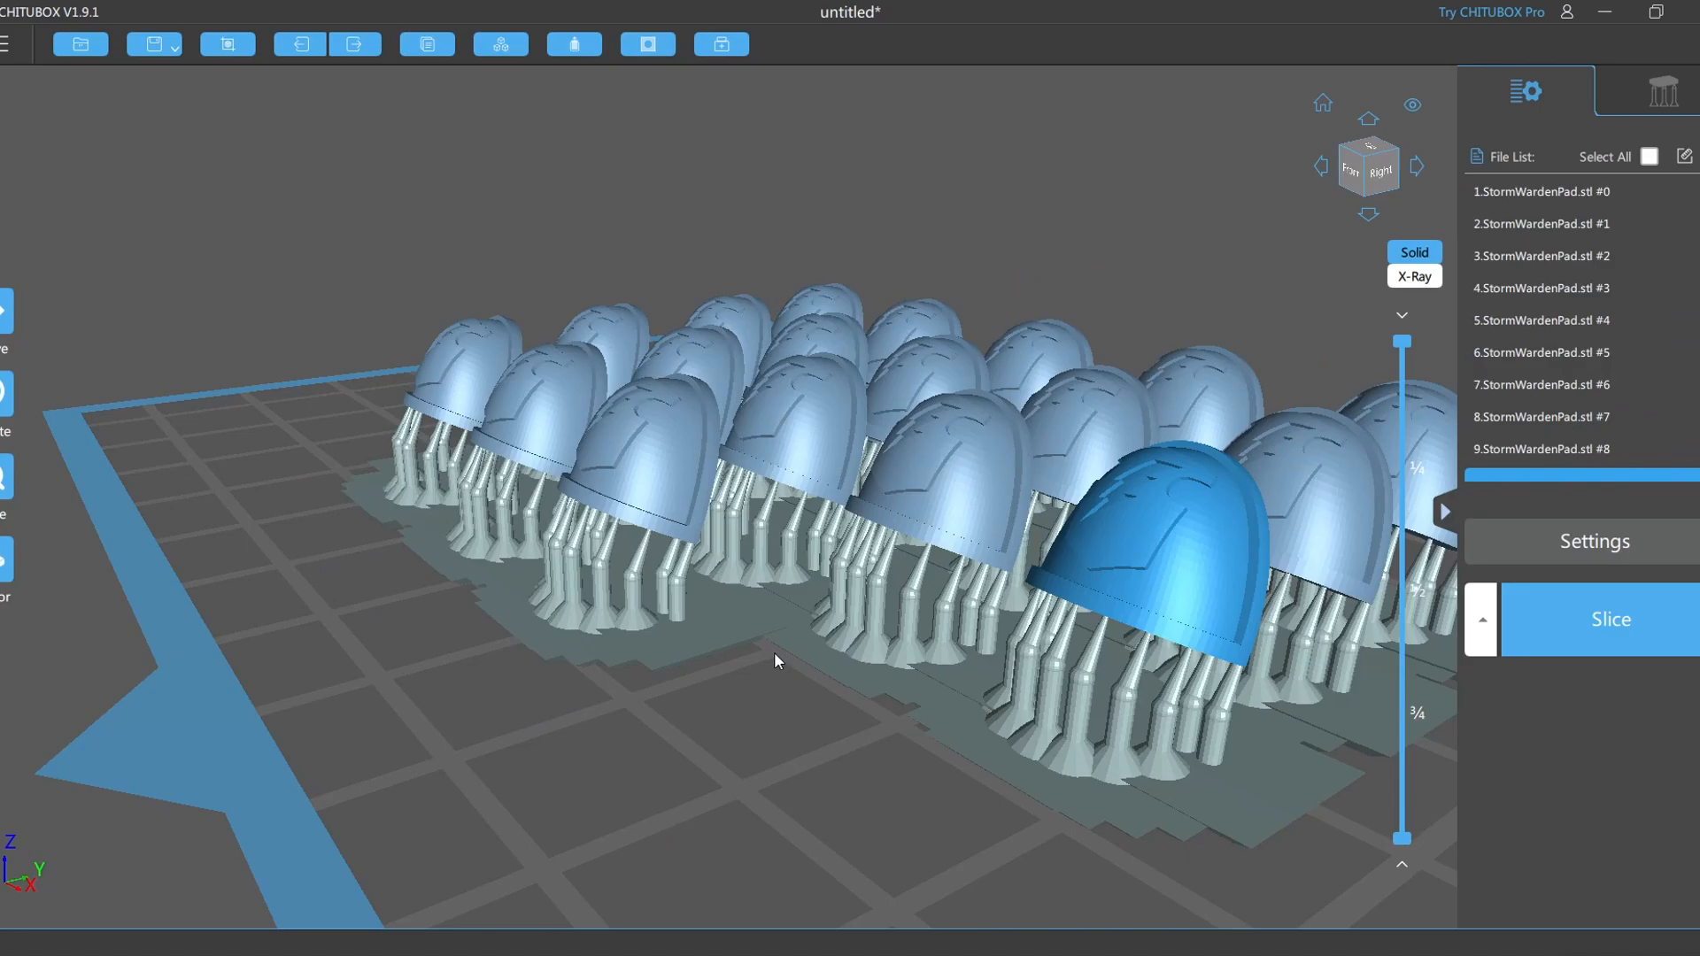
right_click_drag(375, 676, 603, 669)
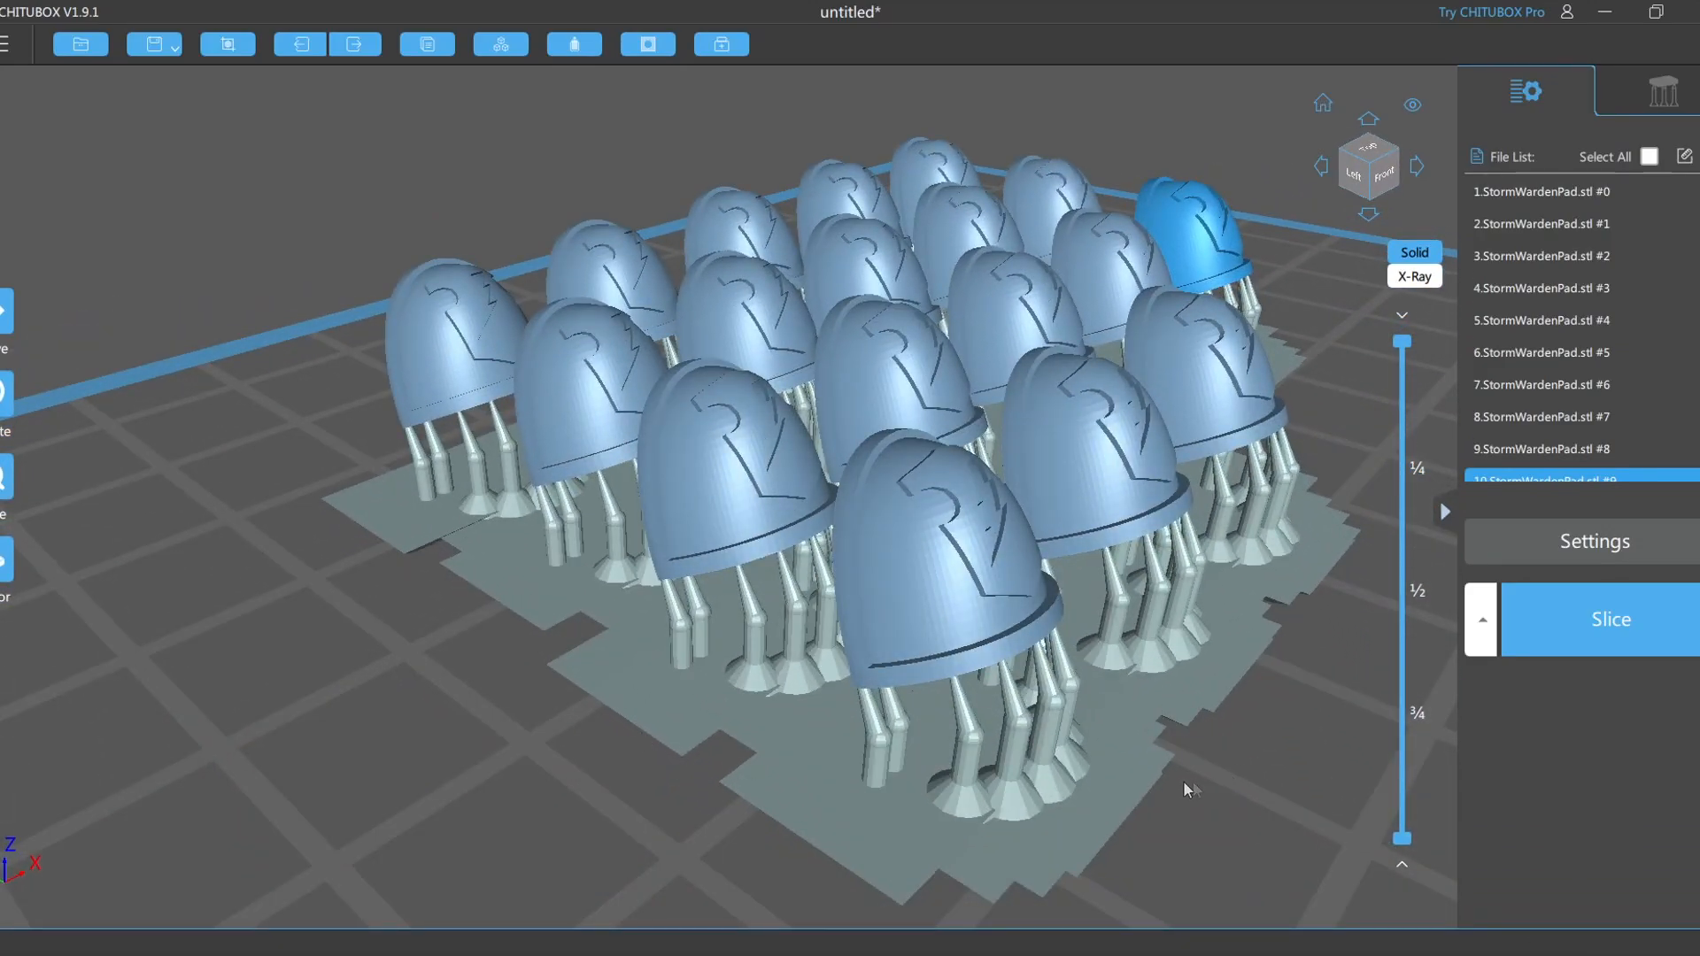
right_click_drag(716, 749, 1195, 554)
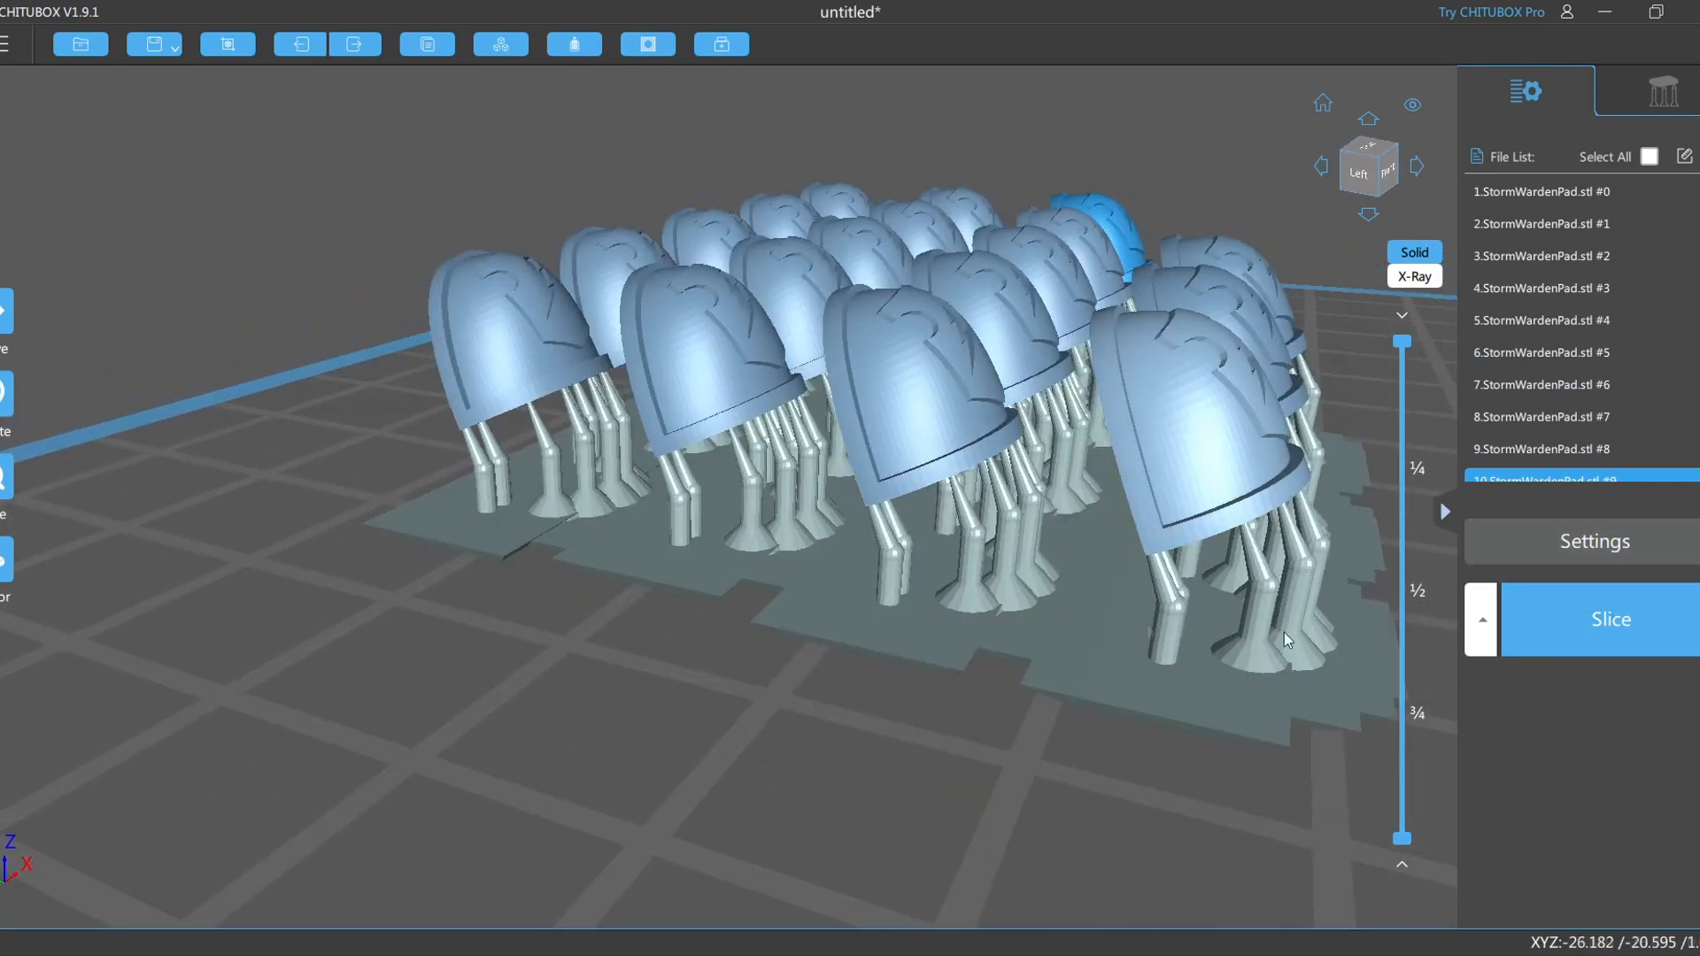
- Slice the plate of pads, check the resin and print time estimate, and return to the model view
left_click(1597, 627)
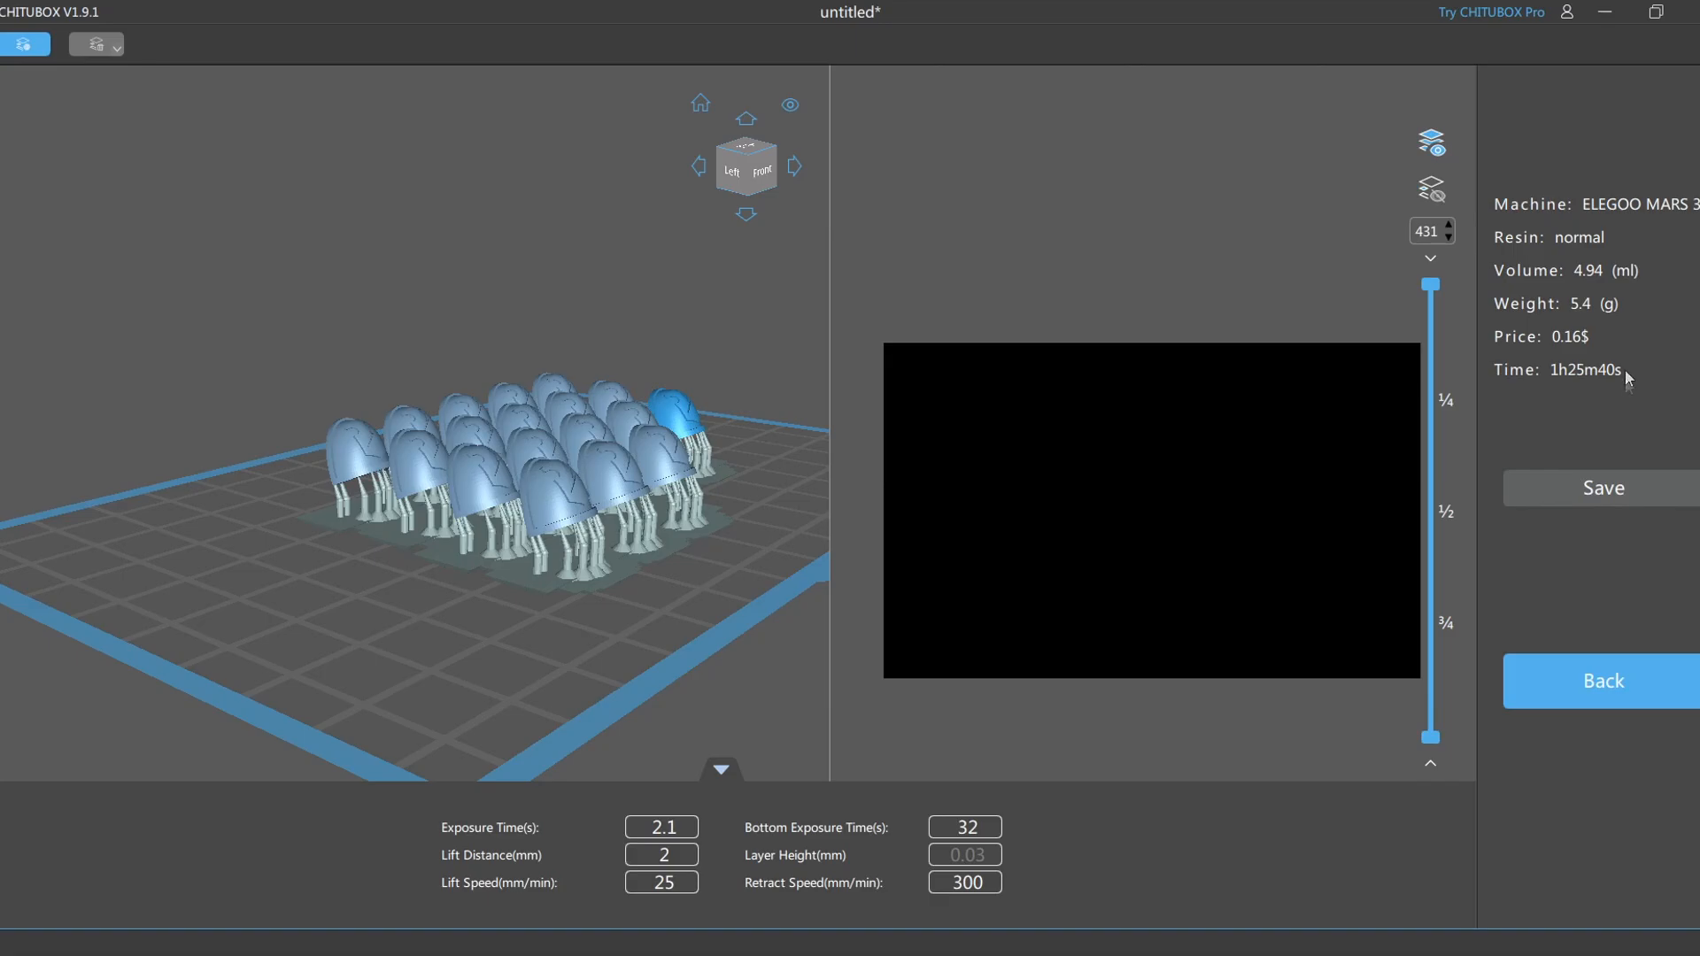
right_click_drag(574, 441, 744, 584)
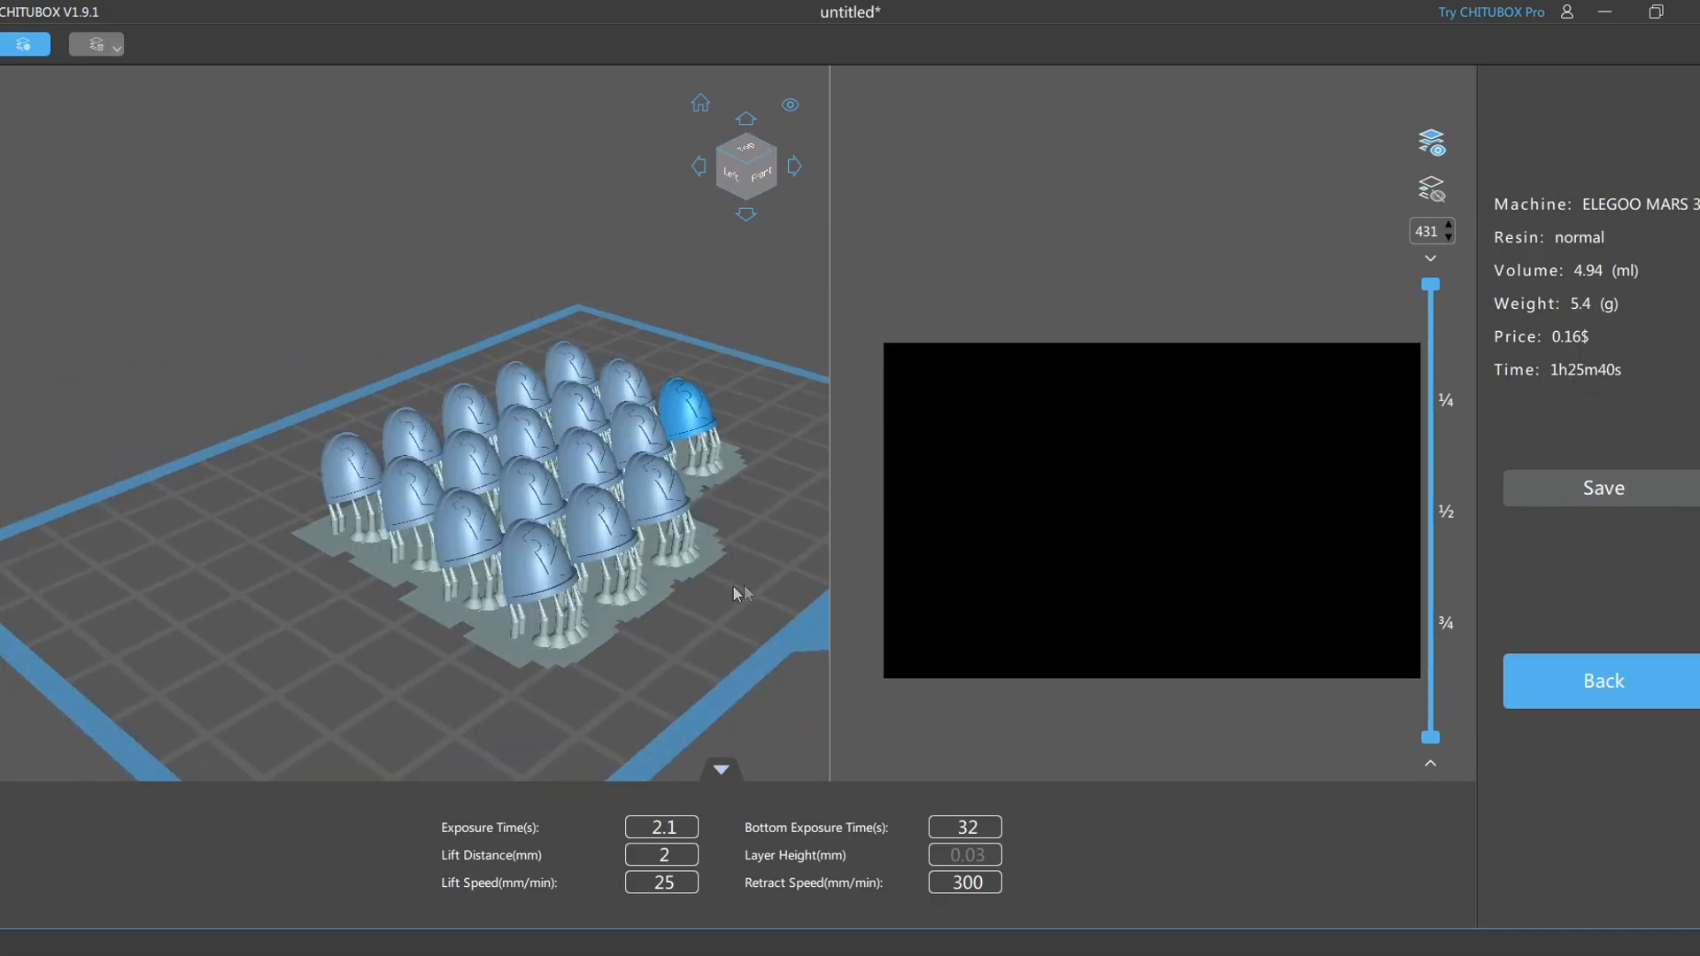
left_click(1570, 680)
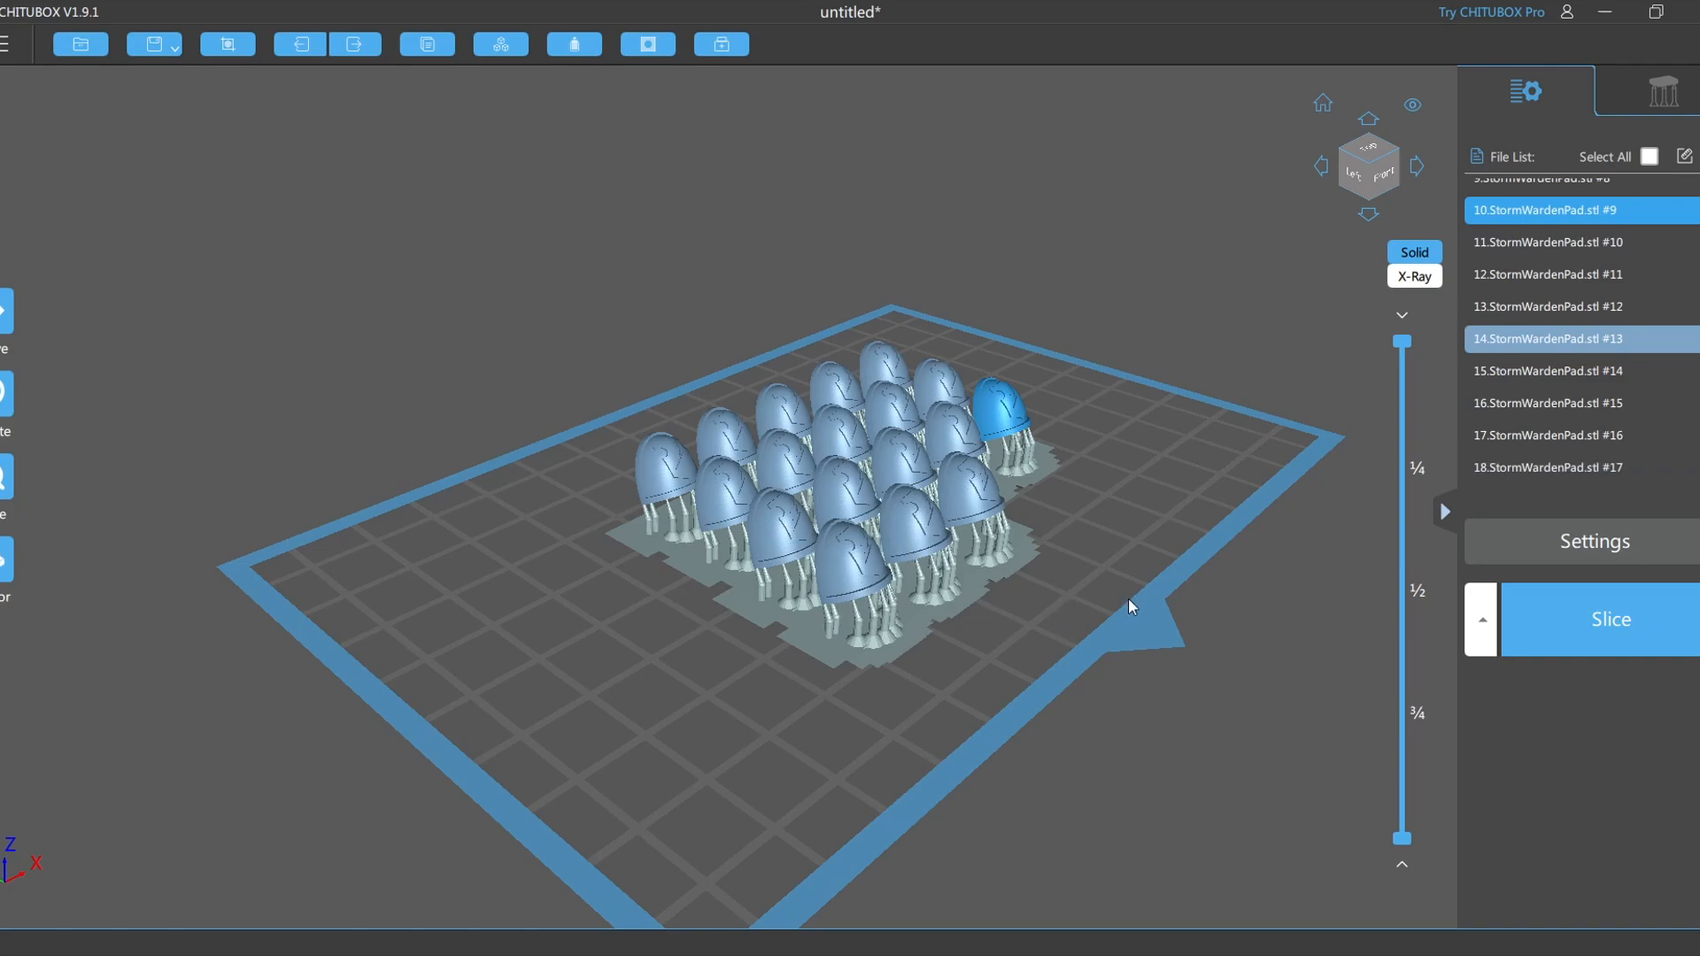